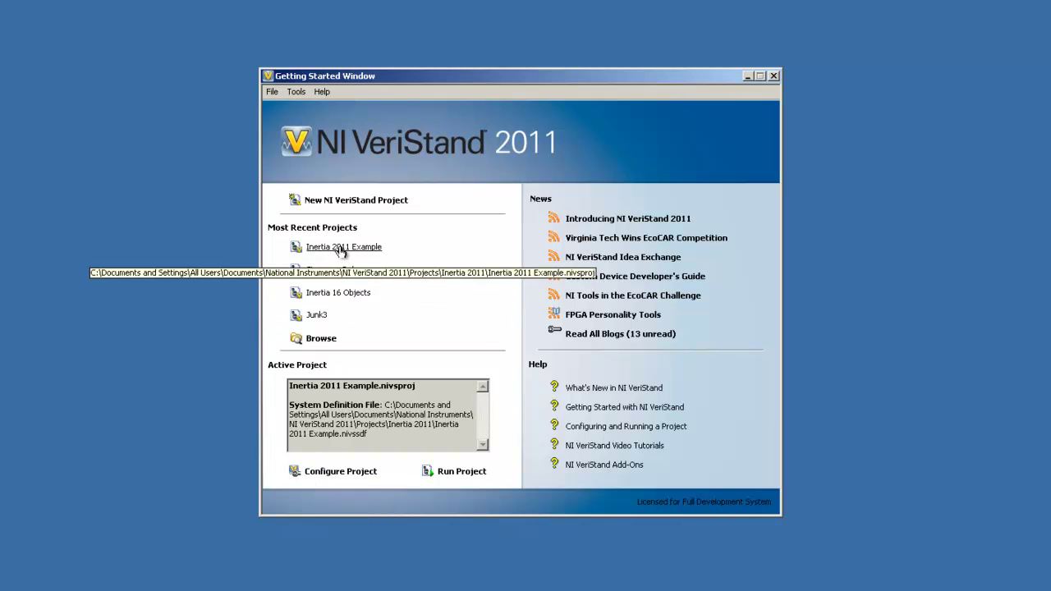
Step: Open the Inertia 2011 Example project for configuration and open its system definition file for editing
click(337, 475)
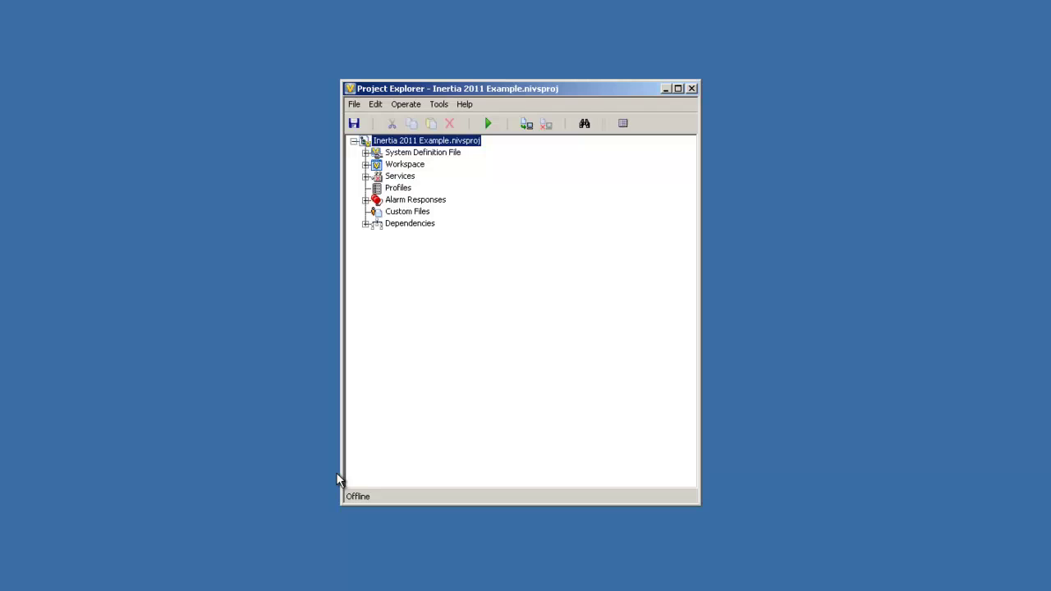
click(365, 152)
double_click(410, 166)
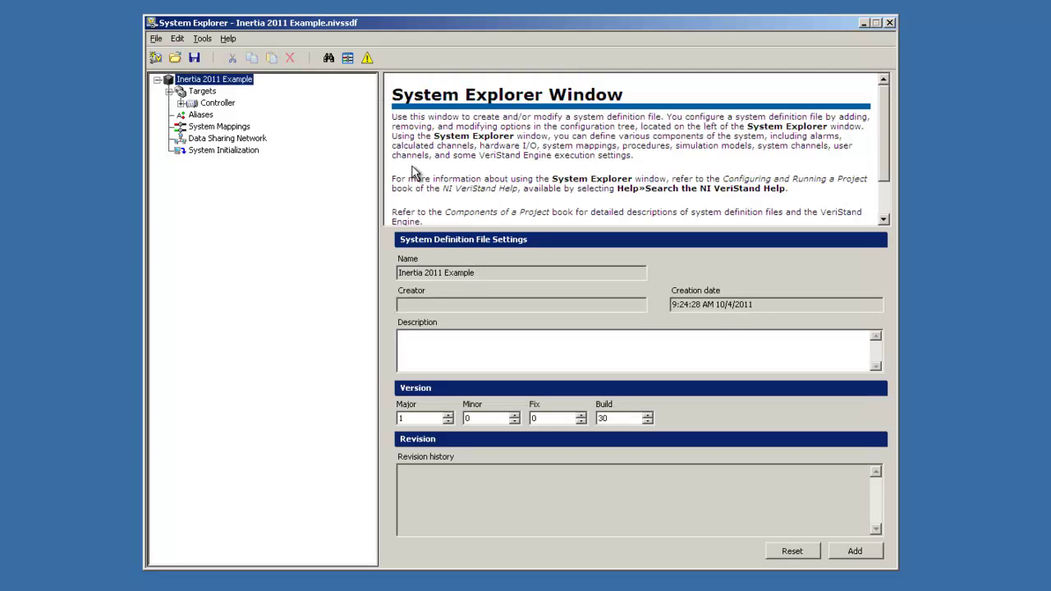
Step: Add a new control group to the Inertia Client 1 custom device on the Controller target
click(181, 103)
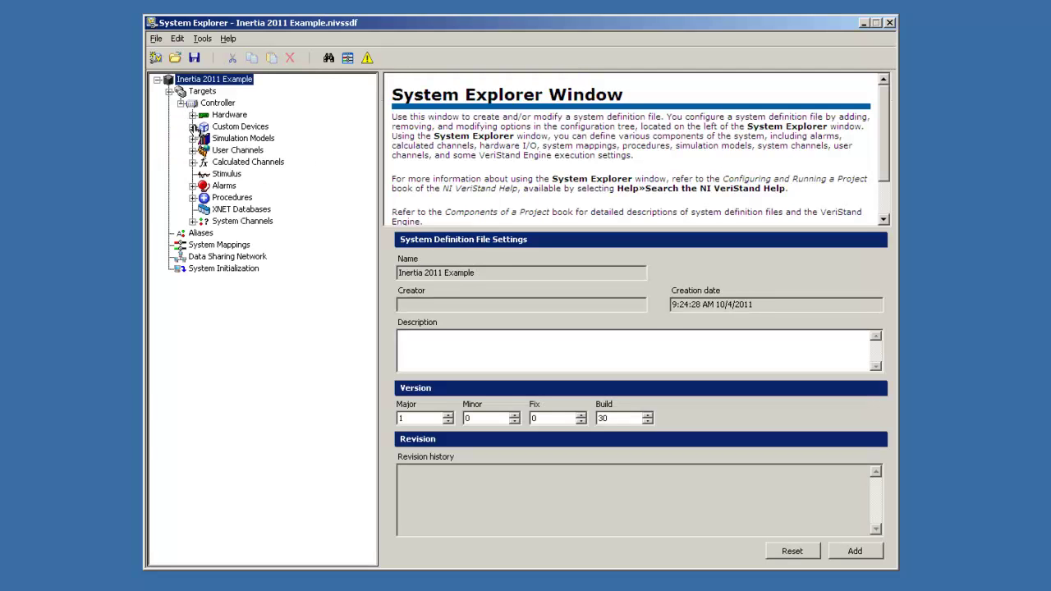
click(192, 127)
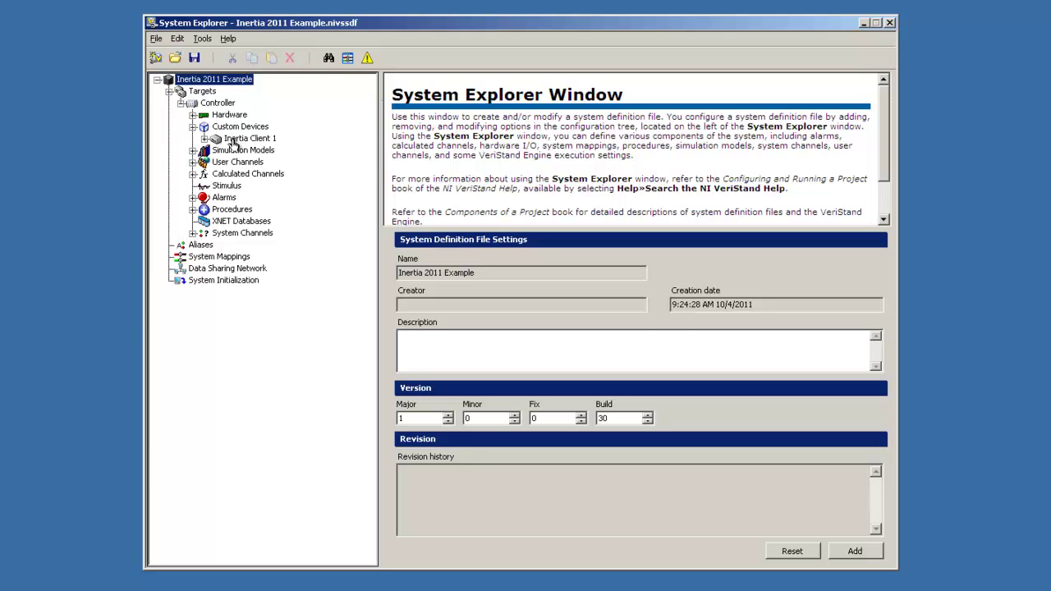
click(204, 139)
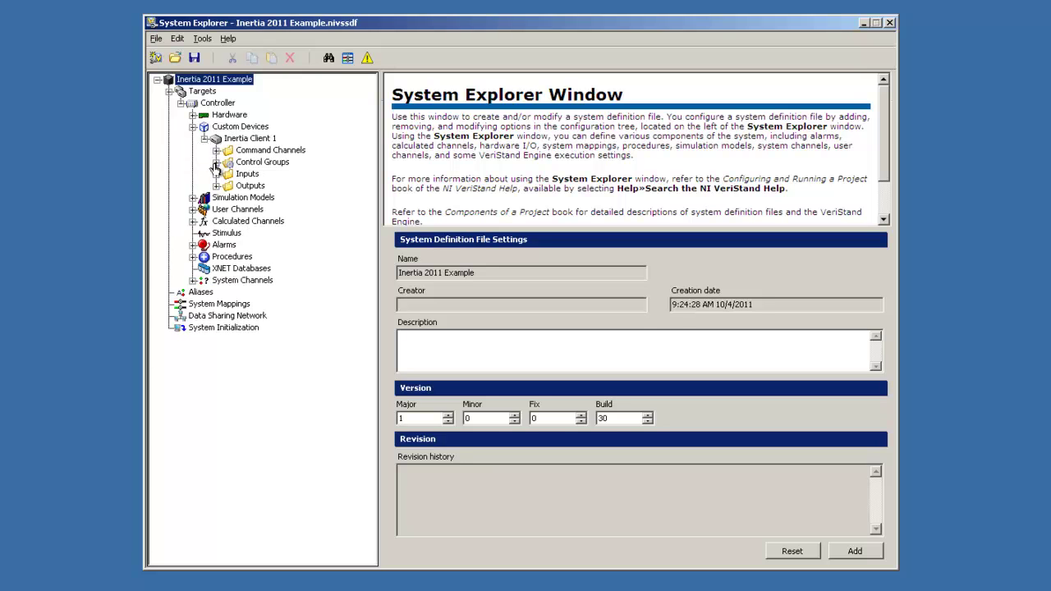
click(216, 162)
click(228, 174)
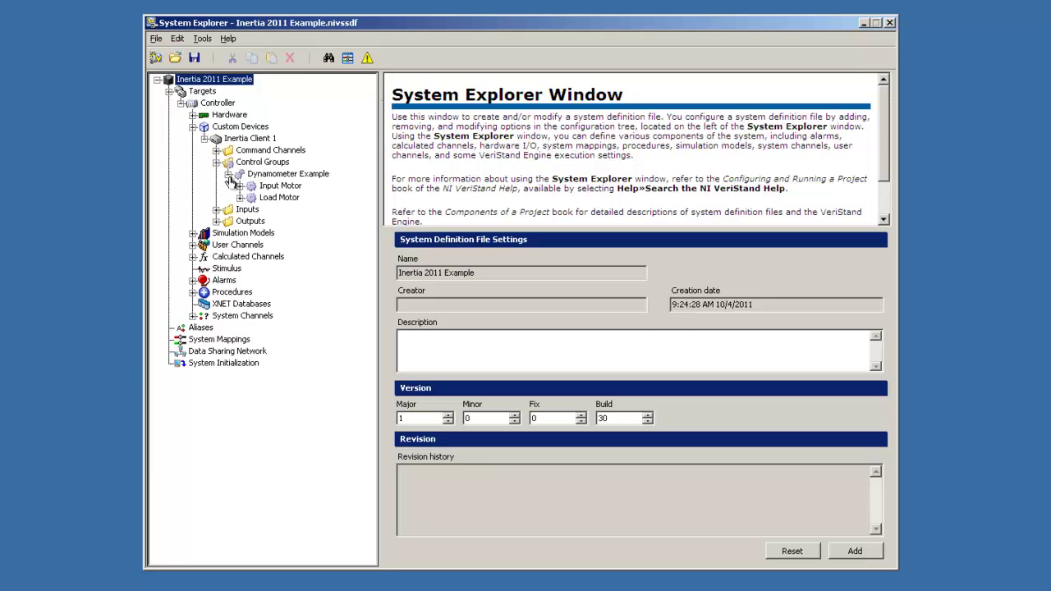
click(271, 164)
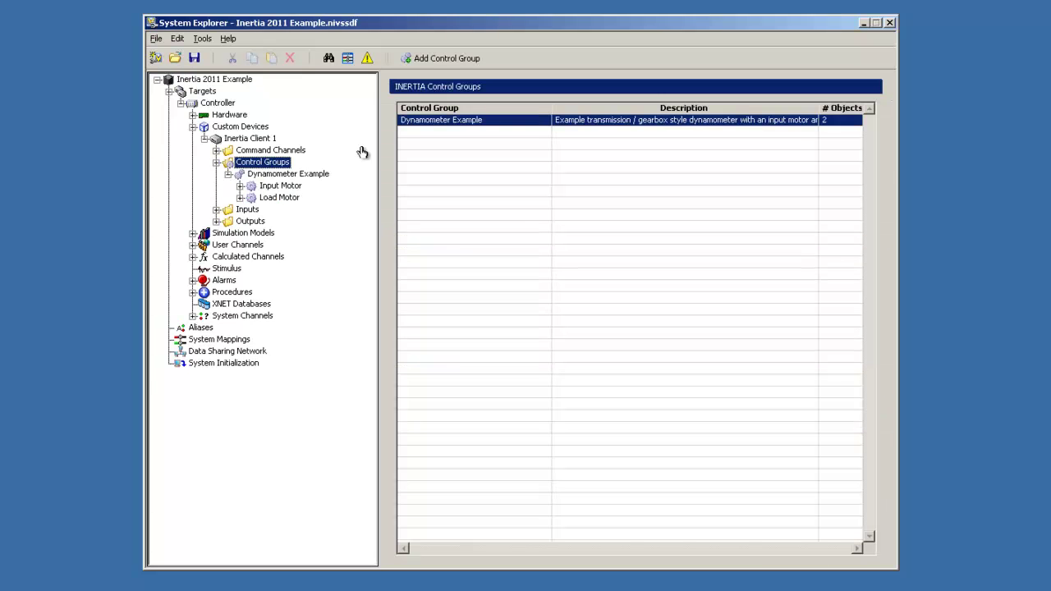
click(448, 59)
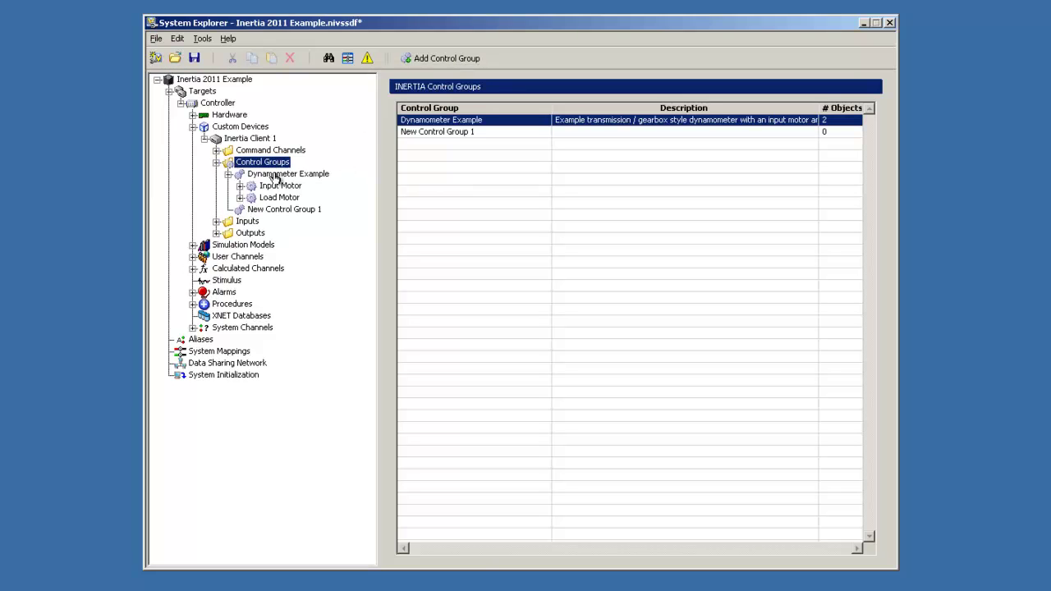
Step: Rename the newly added control group as MyGroup, leaving its description empty
click(271, 210)
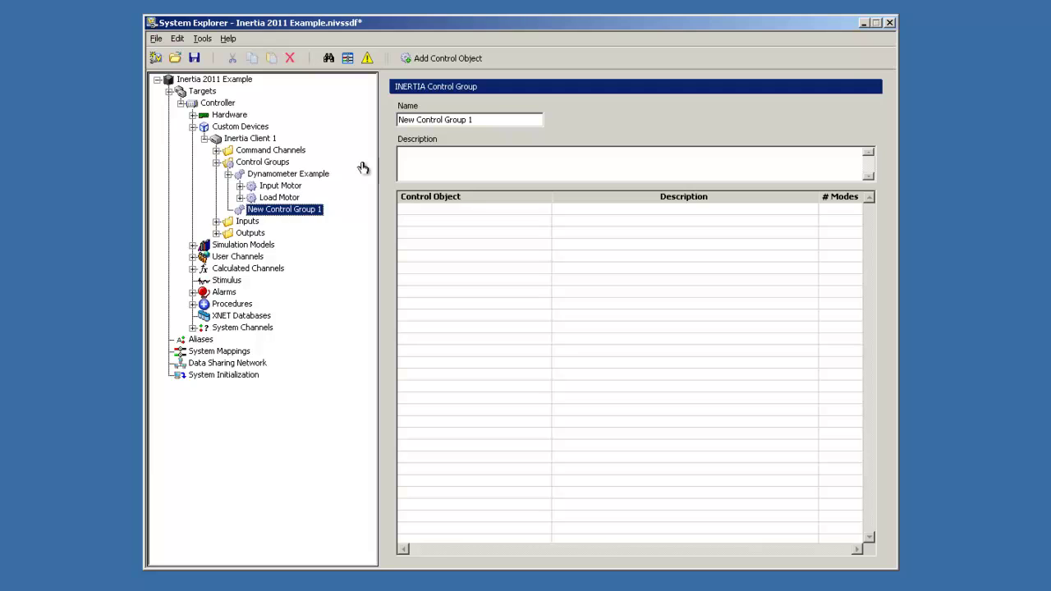
shift+click(396, 127)
text(MyGroup)
click(427, 153)
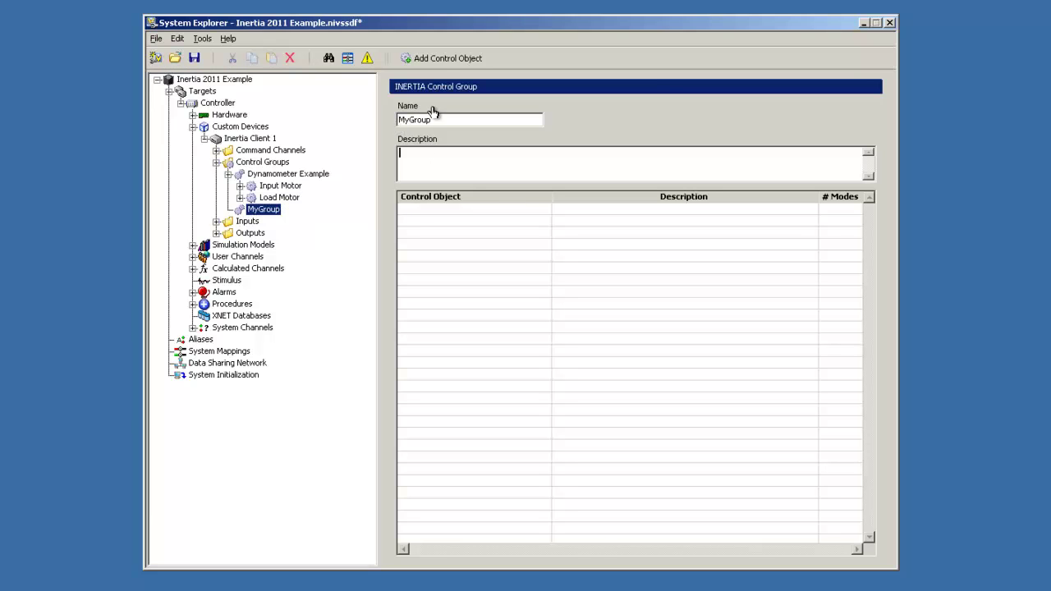
Step: Add two control objects to MyGroup and show them in the configuration tree
click(437, 64)
click(441, 65)
click(228, 209)
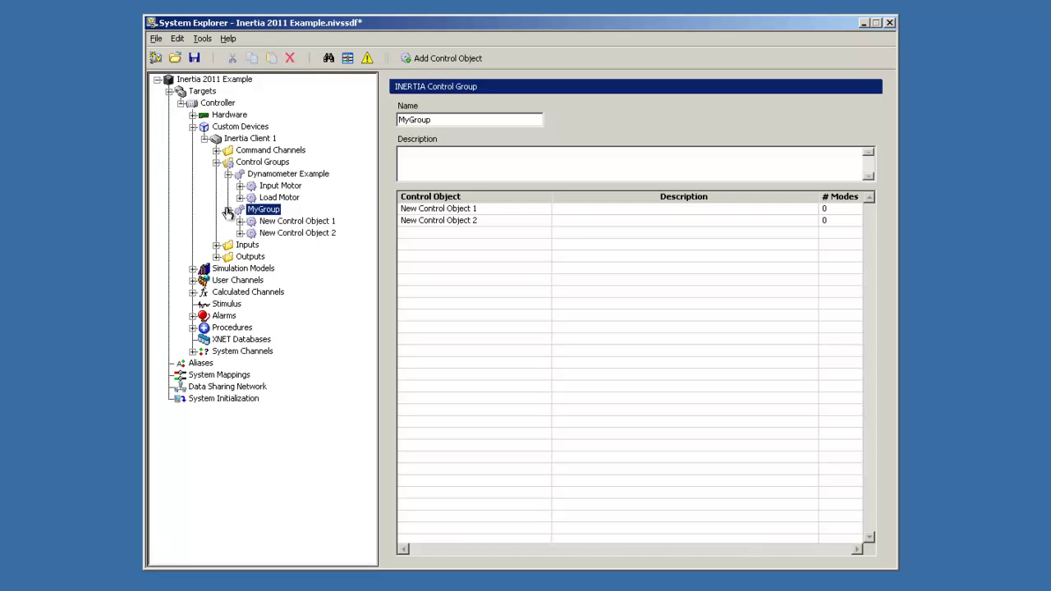
Step: Rename the two new control objects in MyGroup as Actuator1 and Actuator2
click(274, 221)
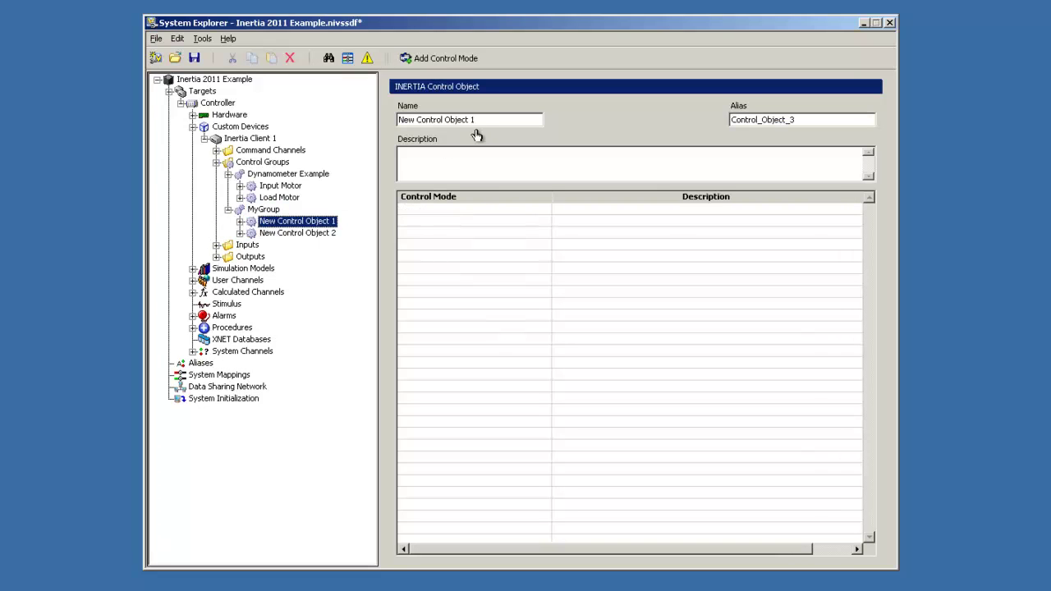
drag(474, 120, 396, 125)
text(Actuator2)
click(319, 234)
drag(478, 120, 394, 113)
text(A)
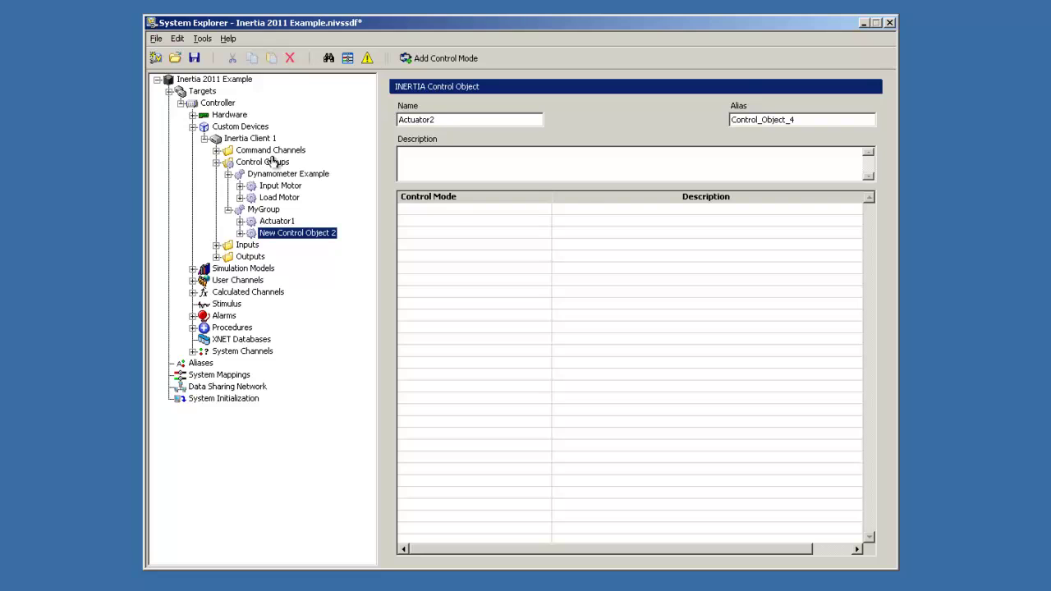
Step: Add two control modes to each of the control objects Actuator1 and Actuator2
click(271, 224)
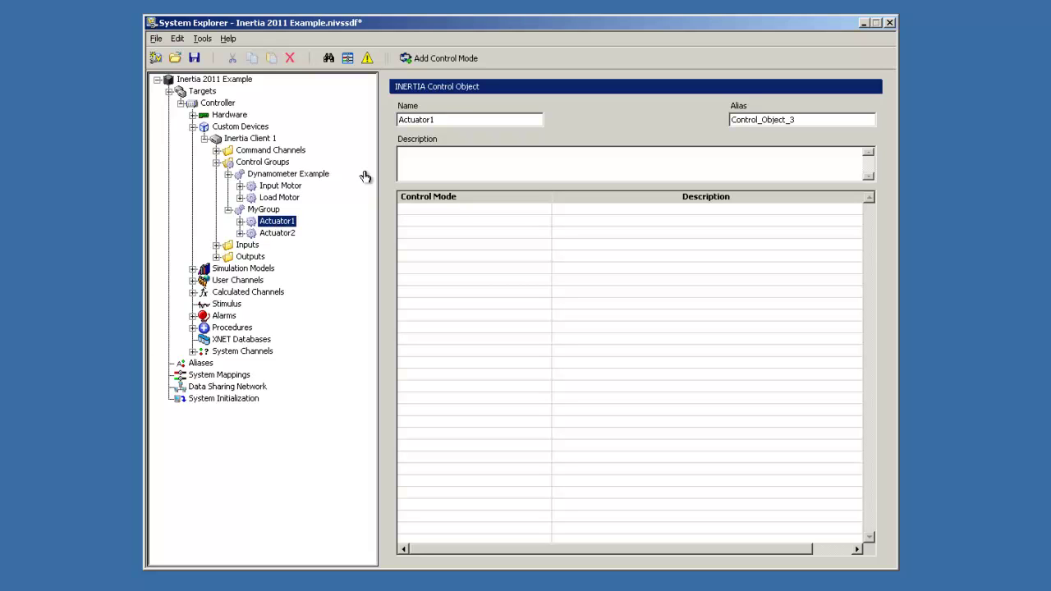
click(443, 60)
click(444, 62)
click(277, 233)
click(452, 61)
click(456, 60)
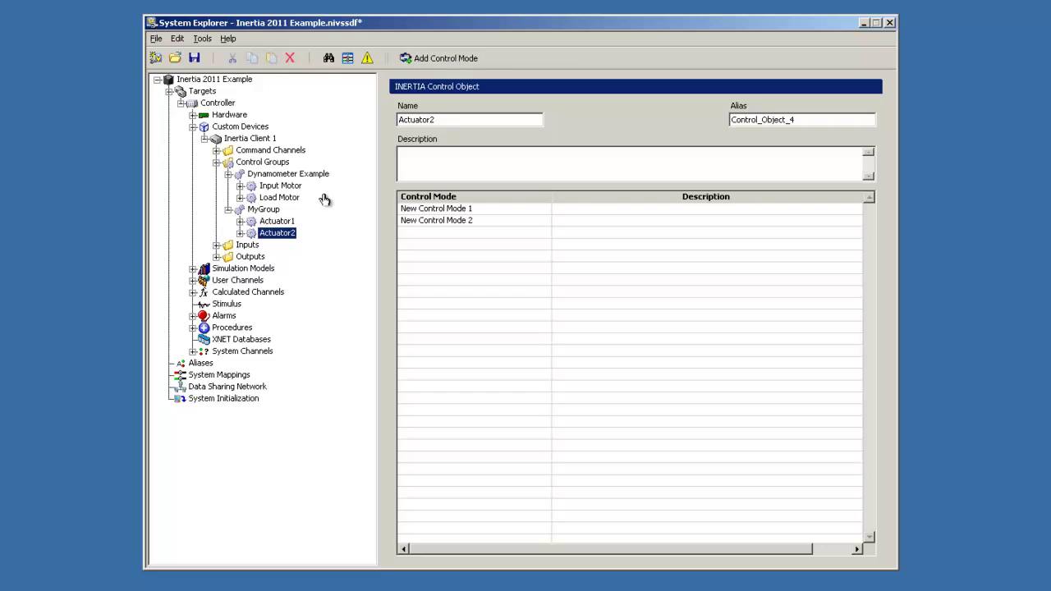
Step: Rename the two control modes of Actuator1 as Displacement and Load
click(240, 221)
click(277, 260)
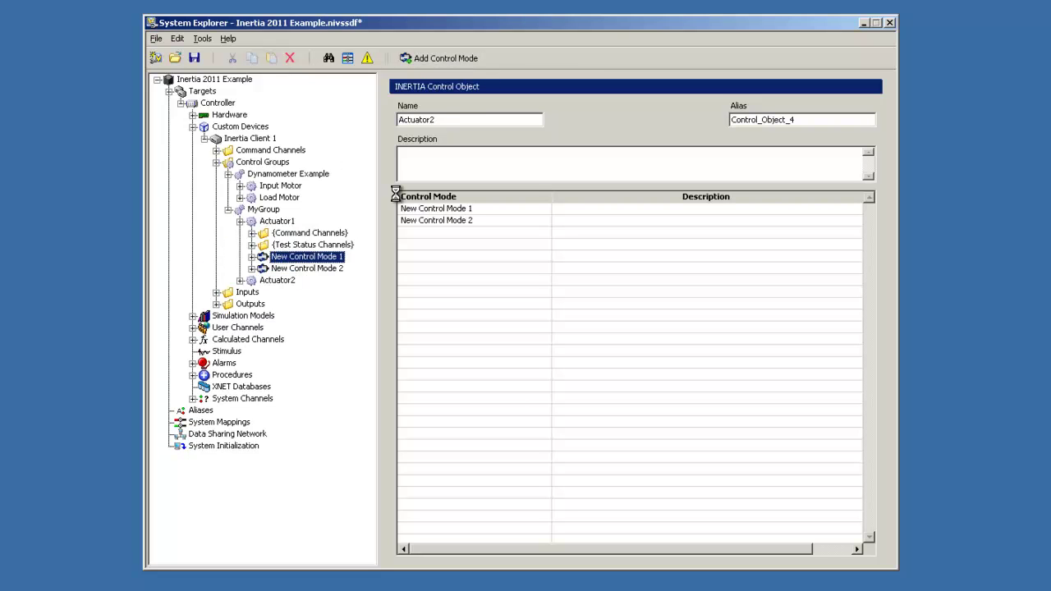
drag(468, 121, 392, 121)
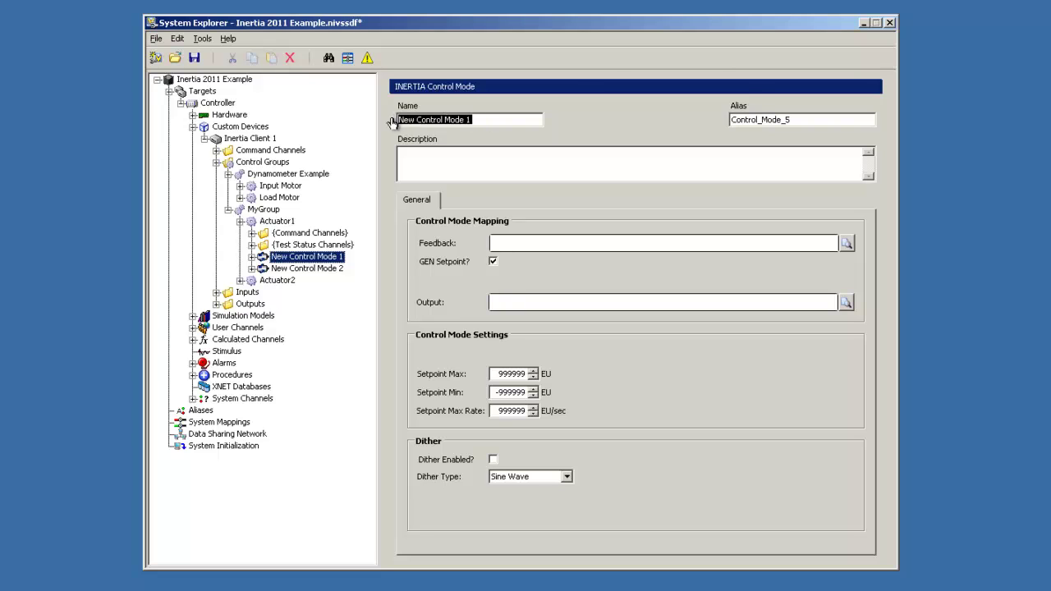
text(Displacement)
click(327, 269)
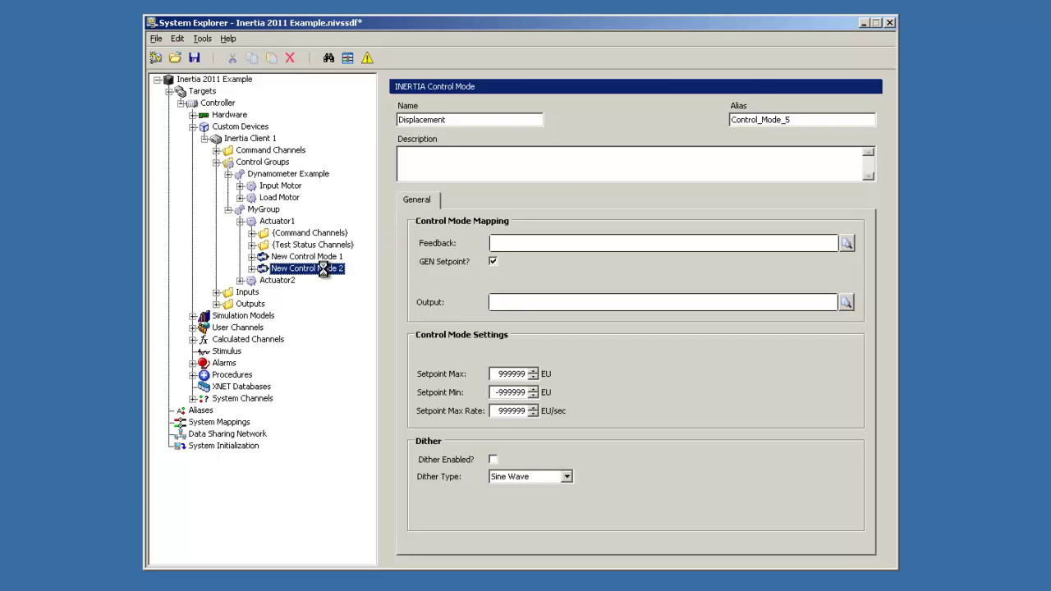
drag(473, 120, 399, 121)
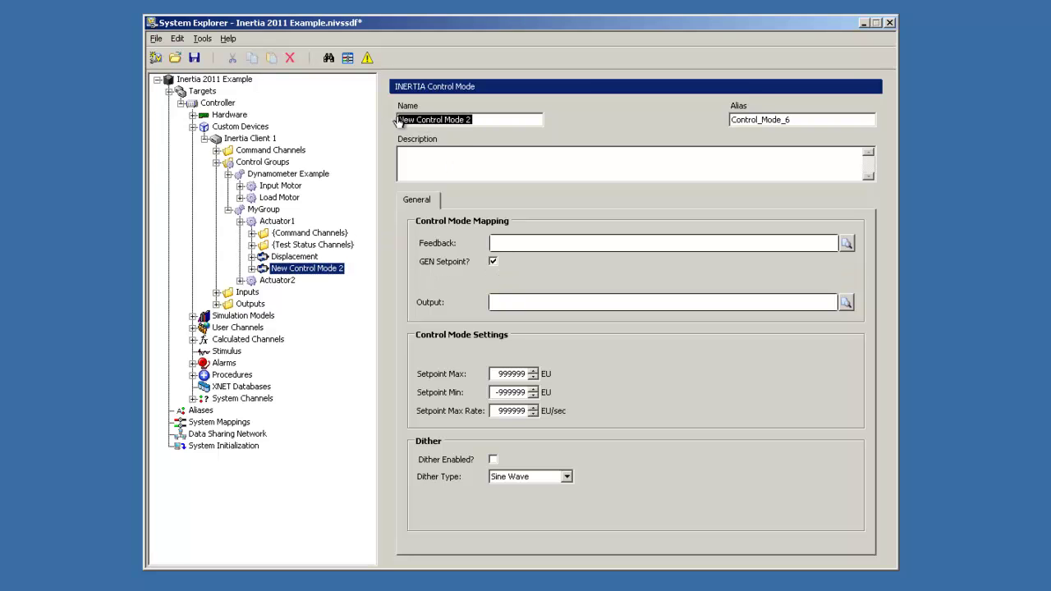
text(Load)
Step: Rename the two control modes of Actuator2 as Displacement and Load
click(263, 281)
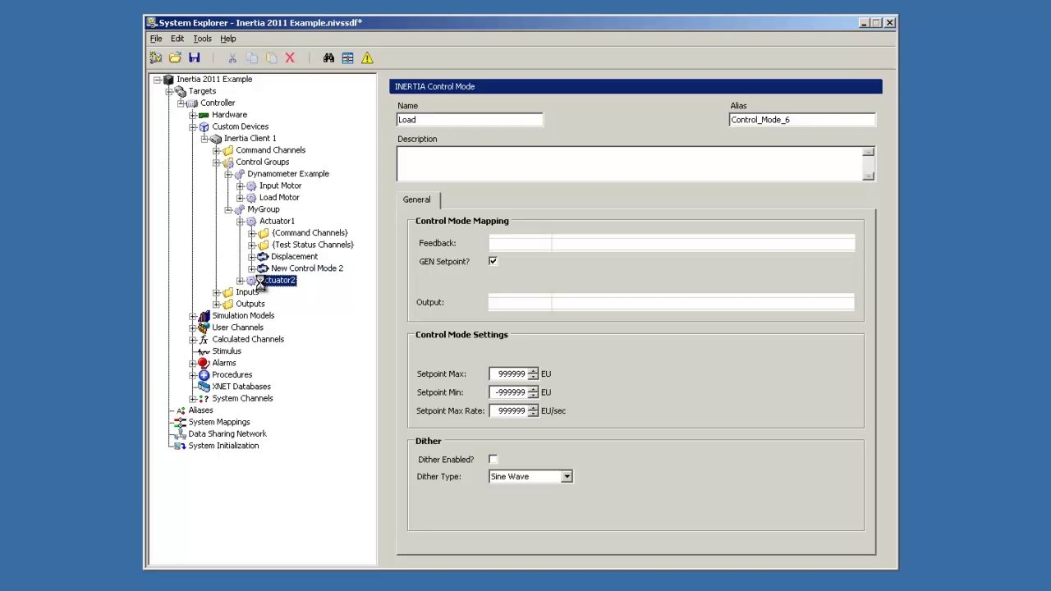
click(240, 281)
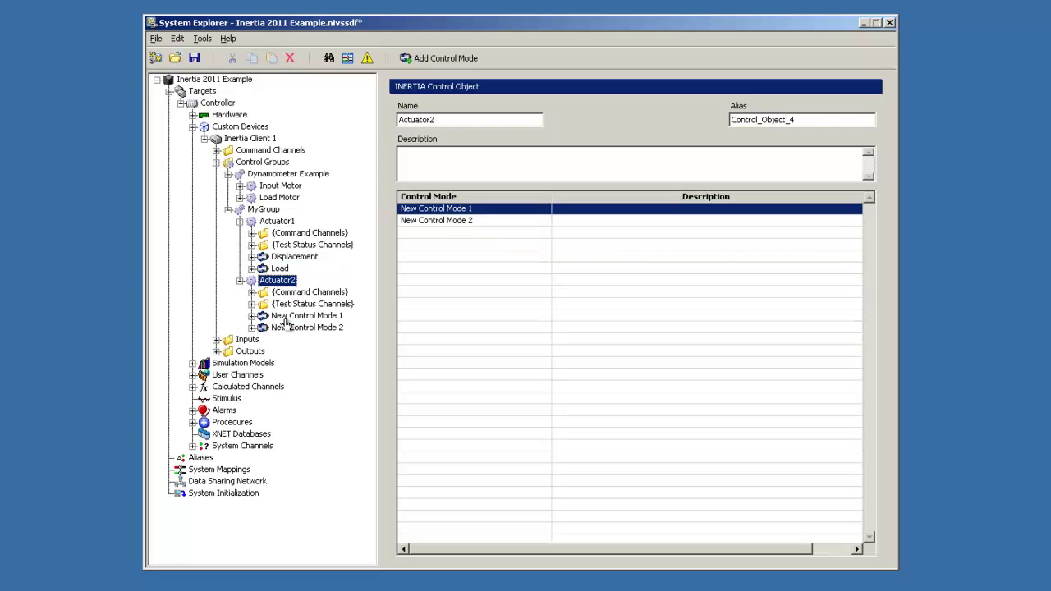
click(283, 317)
drag(473, 120, 396, 120)
text(Displacement)
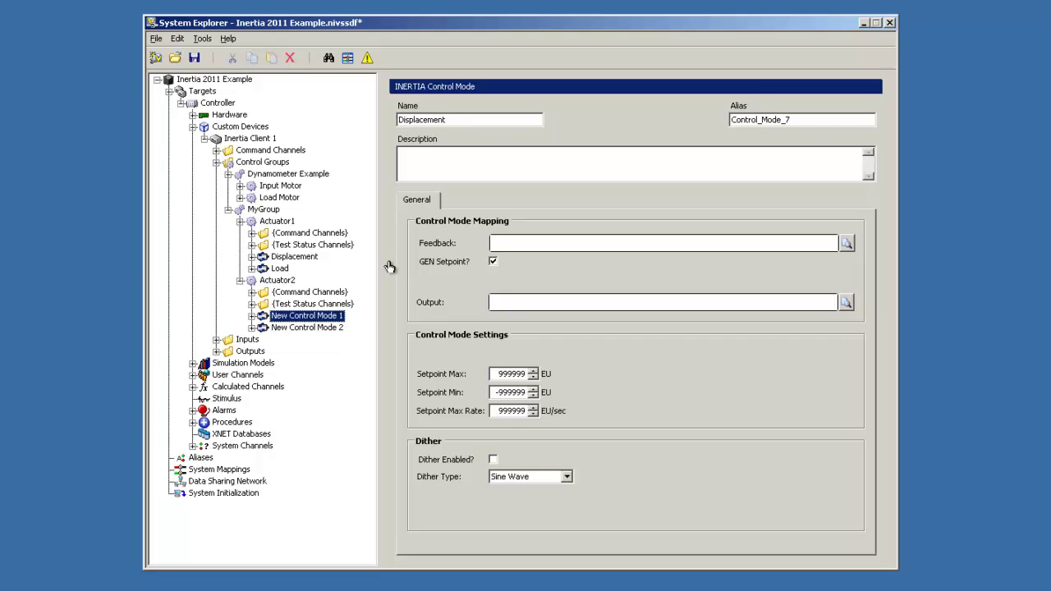
click(328, 328)
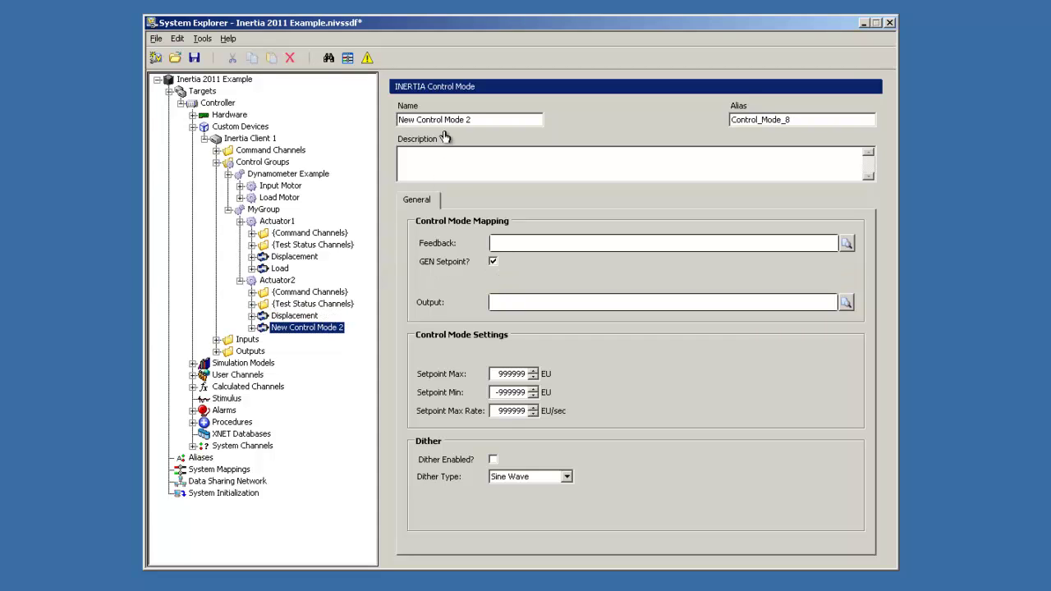
drag(475, 120, 400, 120)
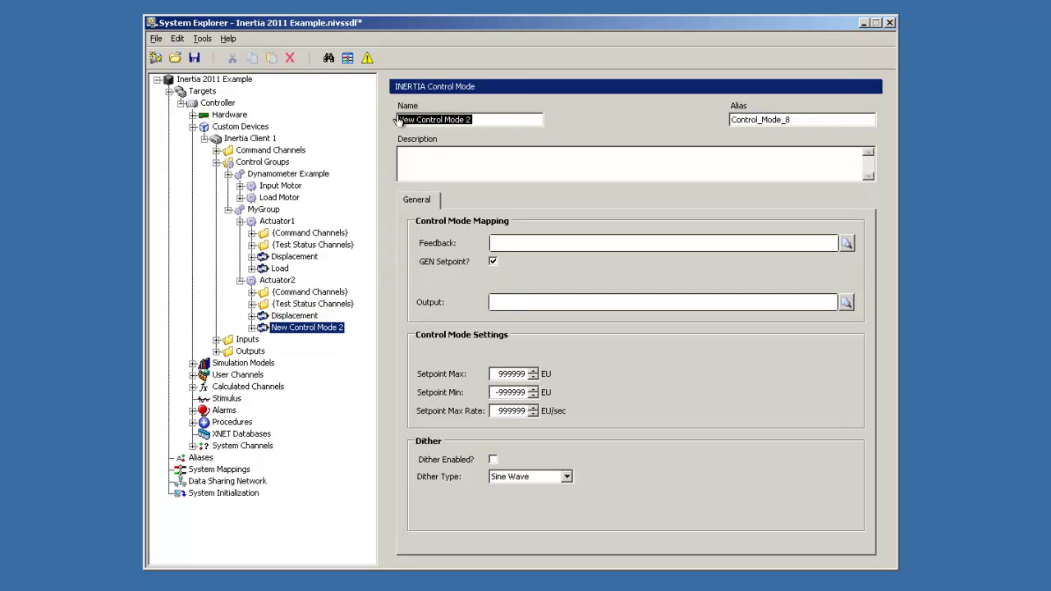
key(BackSpace)
text(Load)
click(438, 173)
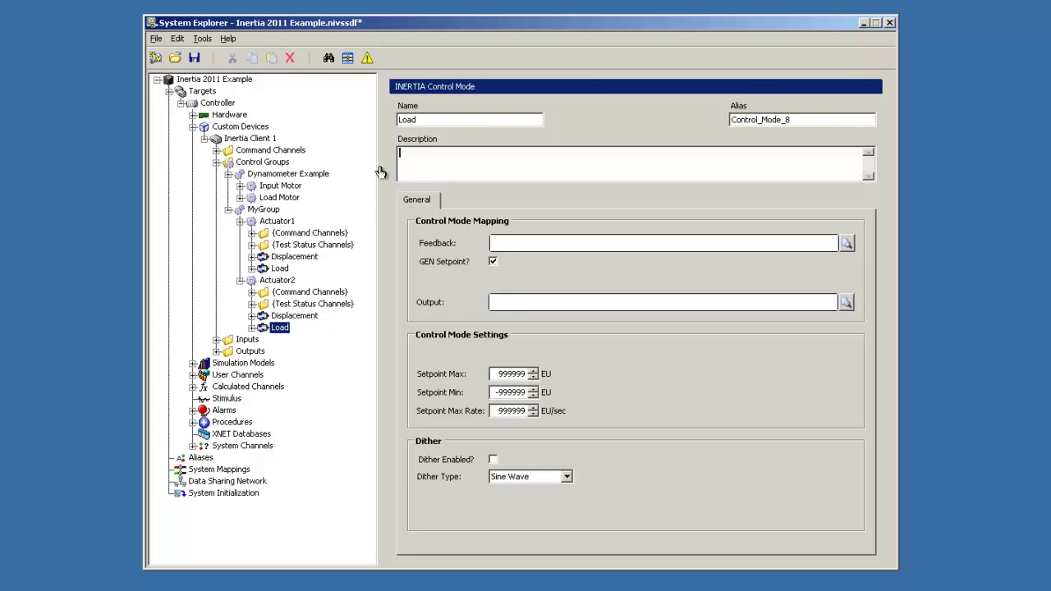
Step: Review Actuator1's Displacement control mode settings, and add a single user channel with its default name to the Controller
click(274, 260)
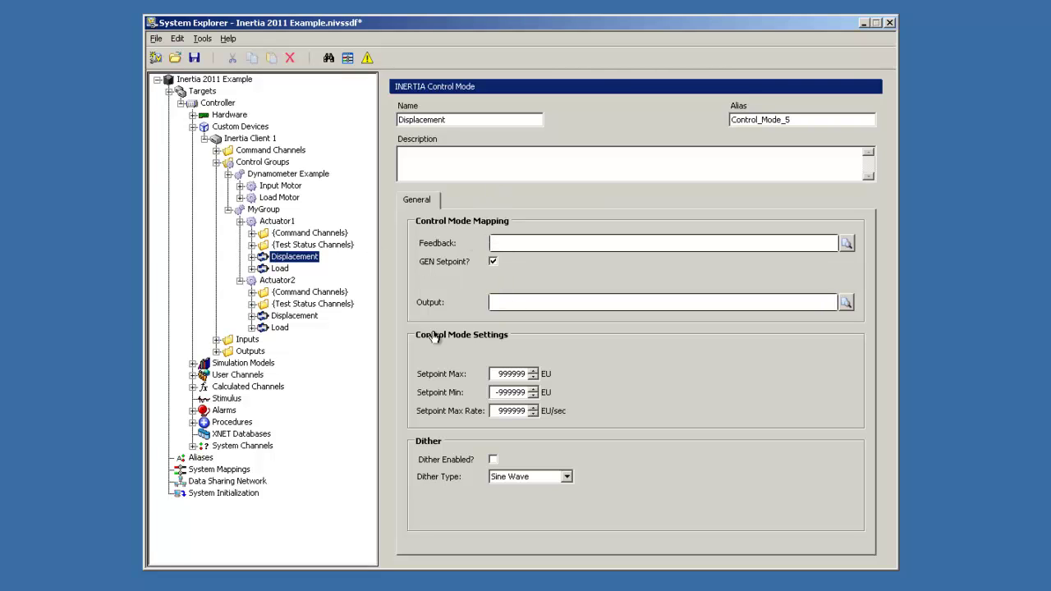
click(232, 376)
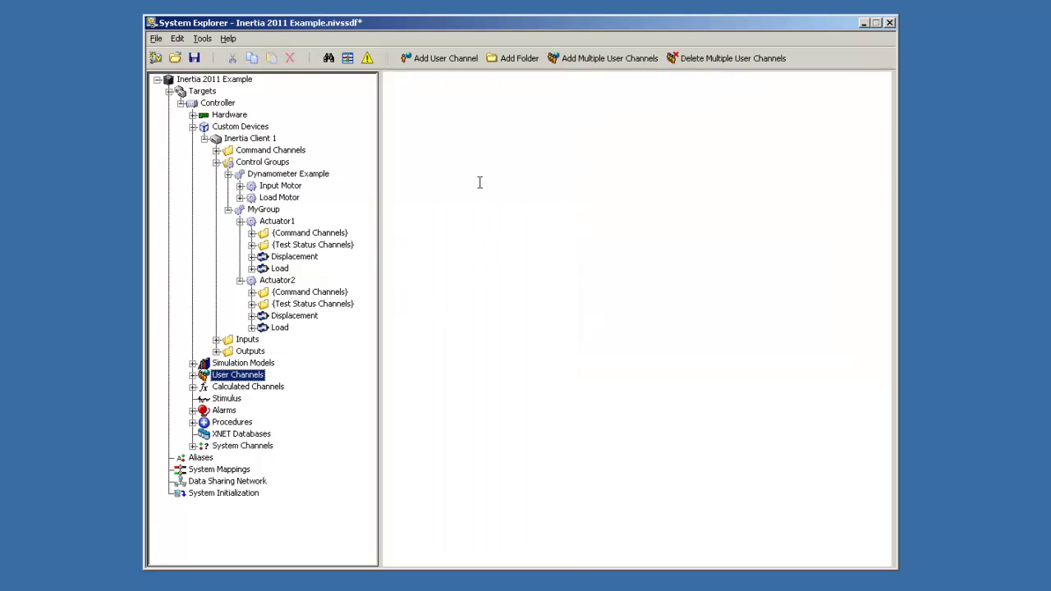
click(441, 59)
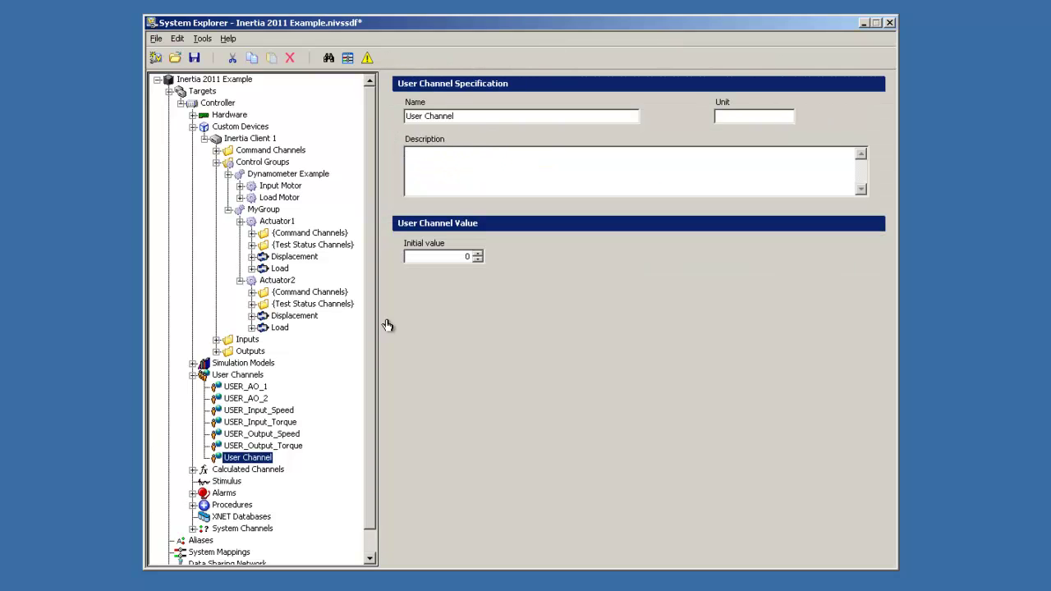
Step: Add two user channels at once with the name pattern Fake_Load%d and a start value of 1
click(247, 377)
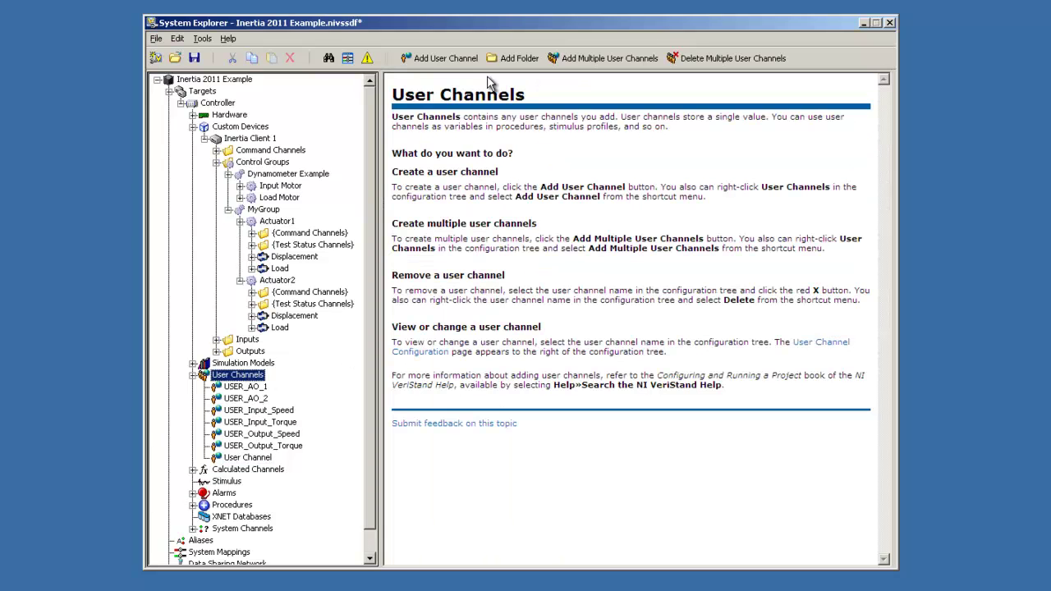
click(597, 58)
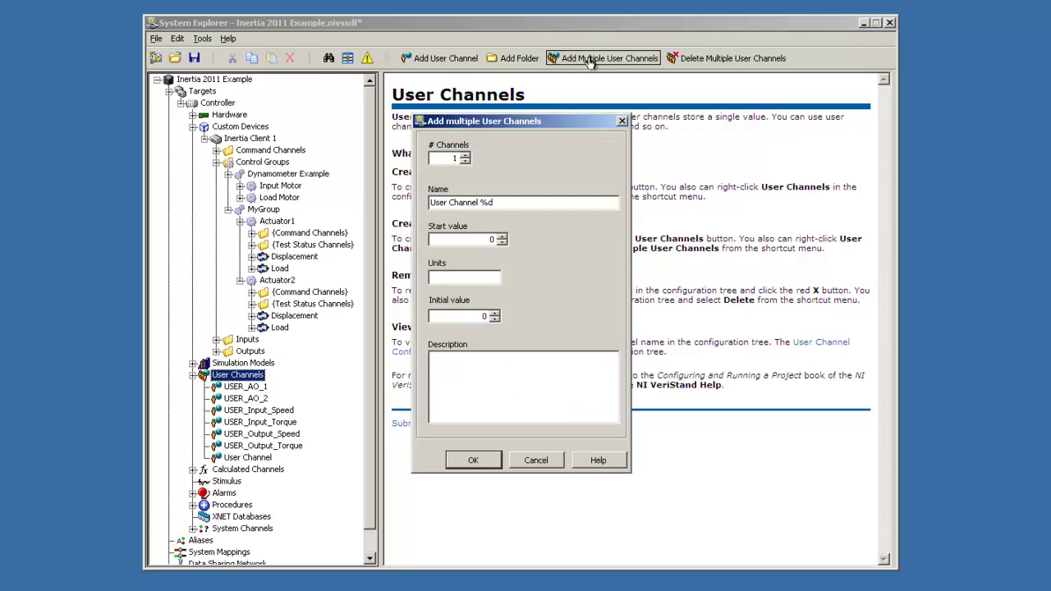
click(465, 155)
drag(505, 204, 416, 213)
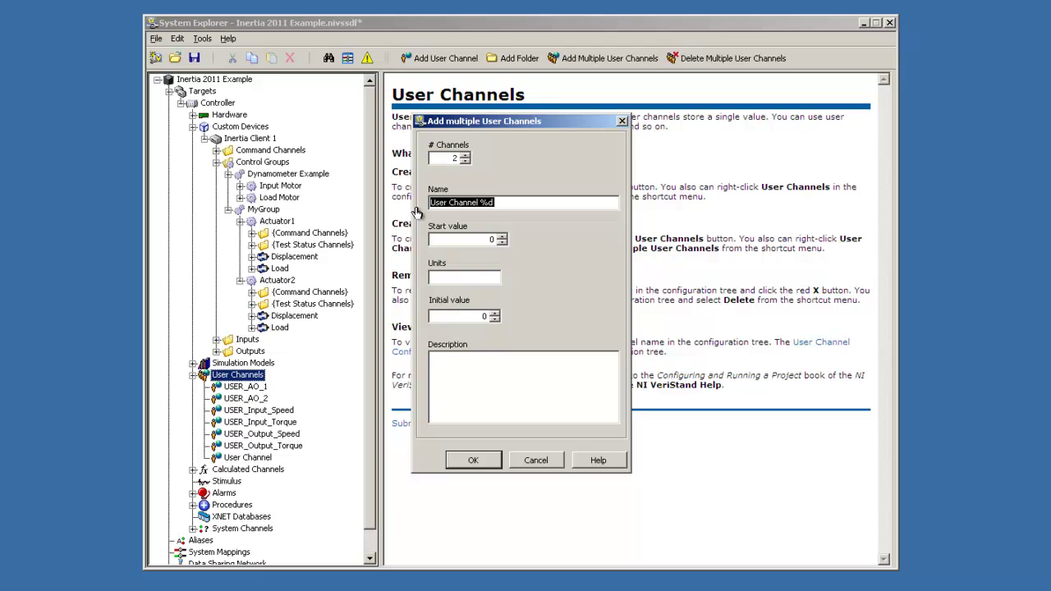
text(Fake_Load)
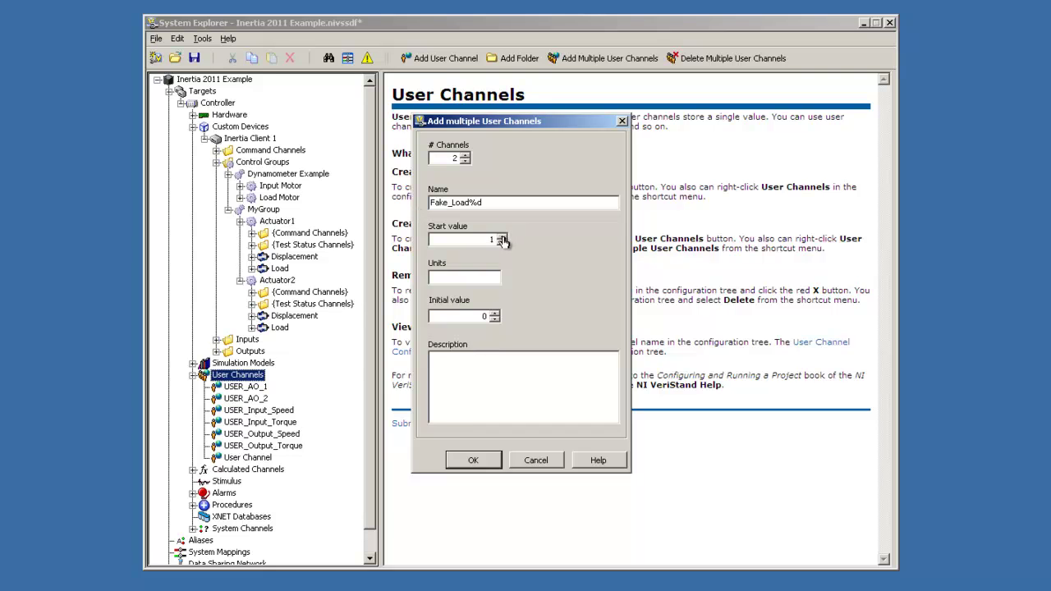
click(470, 460)
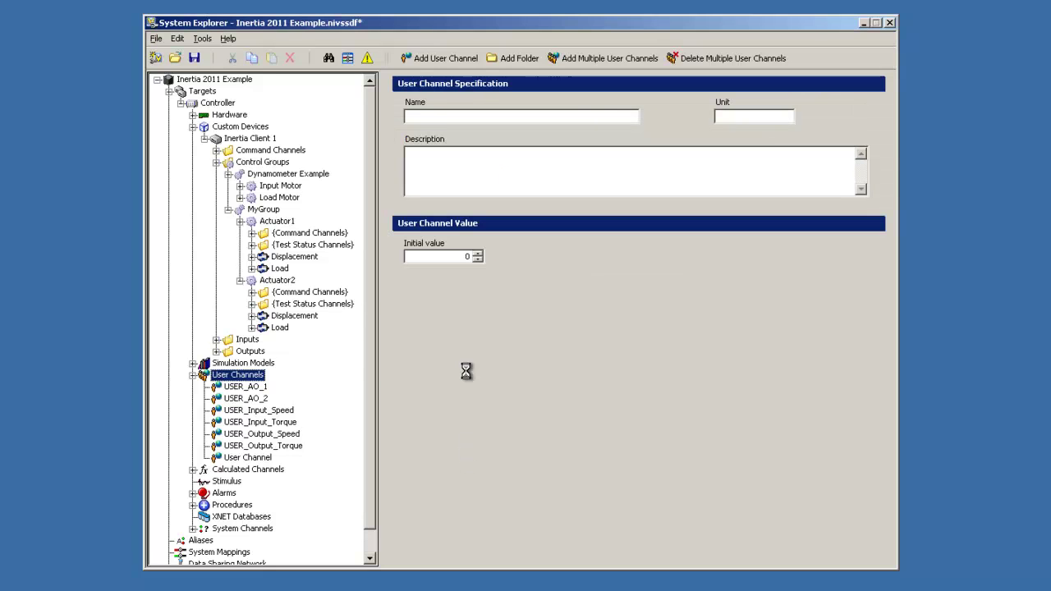
Step: Add two user channels at once, named Fake_Displacement1 and Fake_Displacement2, using a start value of 1
click(259, 377)
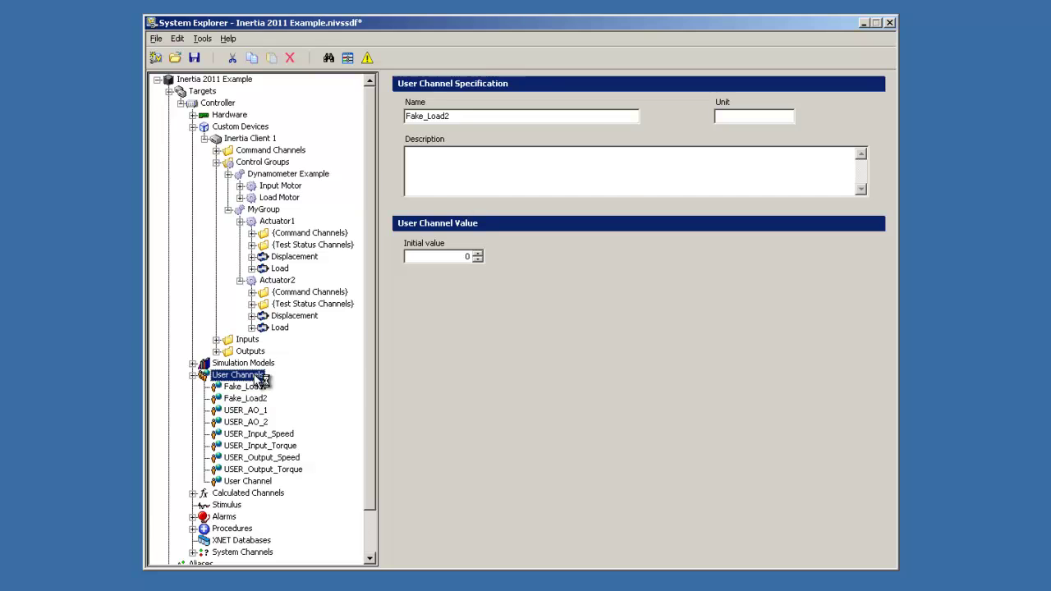
click(577, 59)
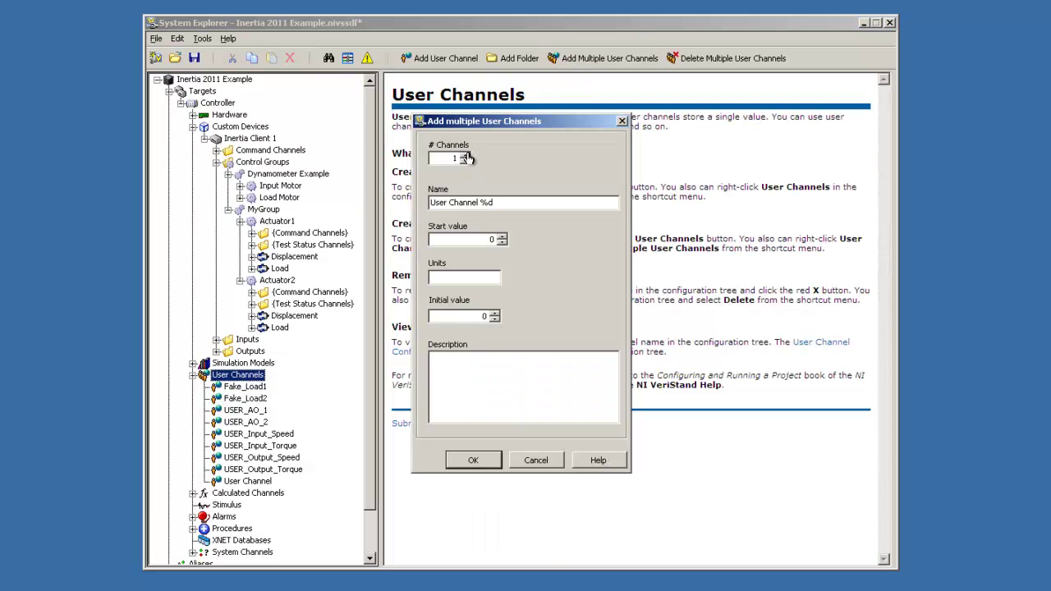
click(464, 156)
drag(497, 204, 421, 203)
text(Fake_Displacement)
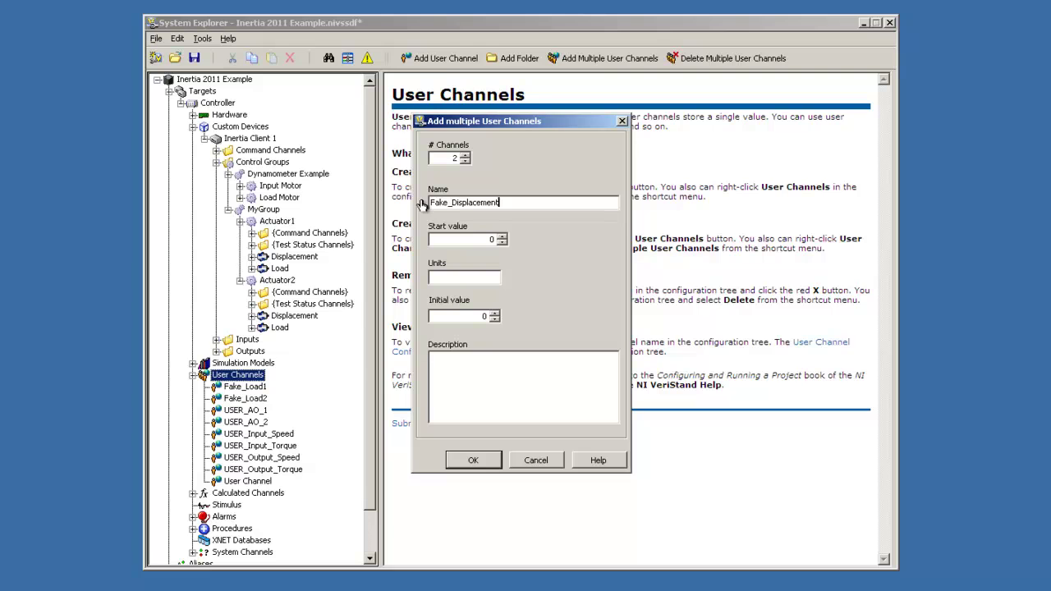
click(501, 235)
click(473, 459)
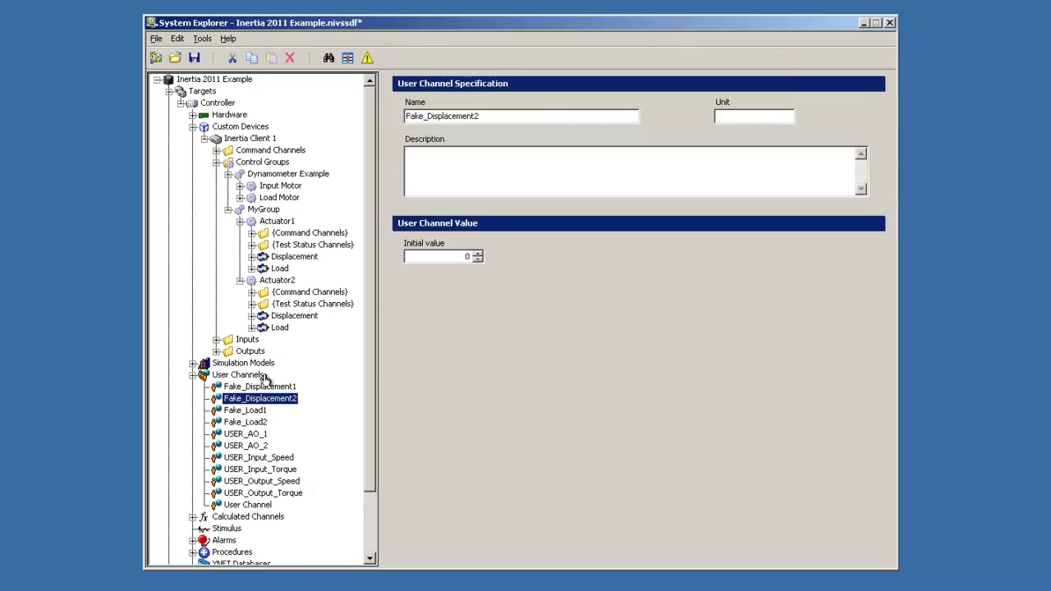
Step: Add two user channels at once, named Fake_AO1 and Fake_AO2, using a start value of 1
click(257, 376)
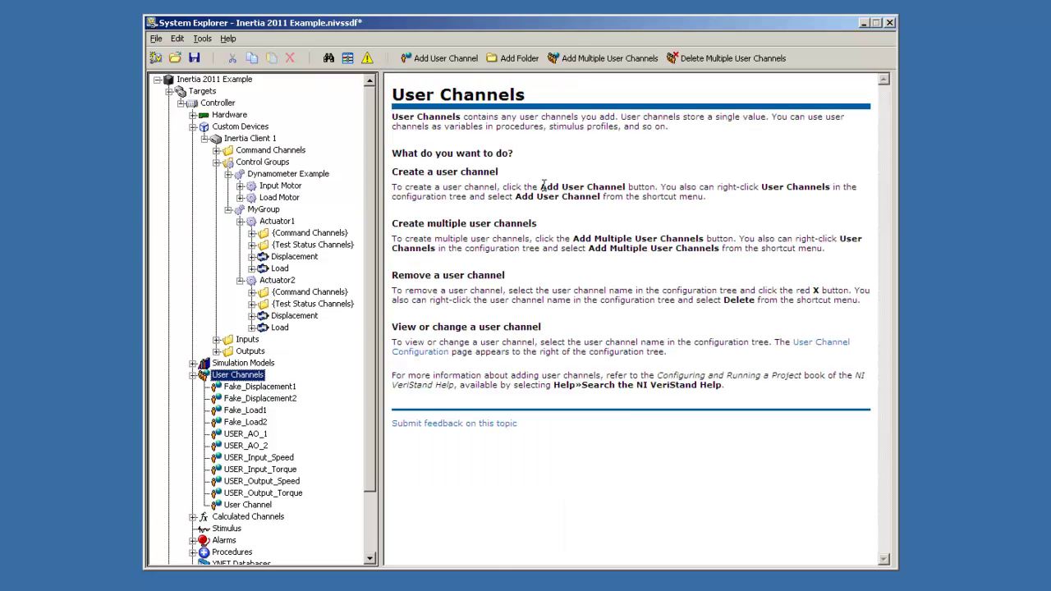
click(604, 58)
double_click(454, 159)
text(2)
drag(509, 202, 420, 199)
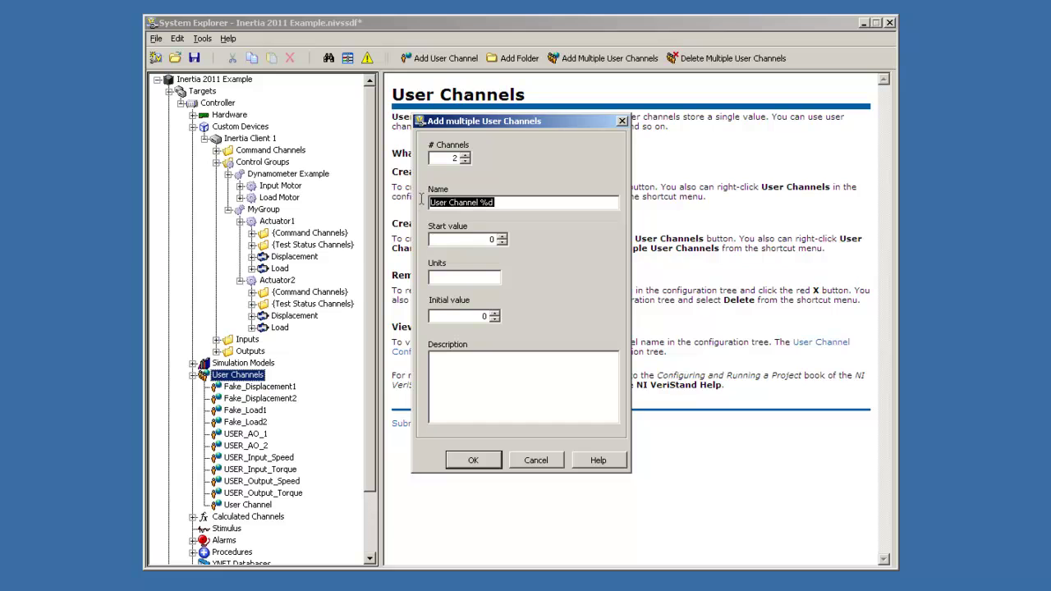
text(Fake_AO)
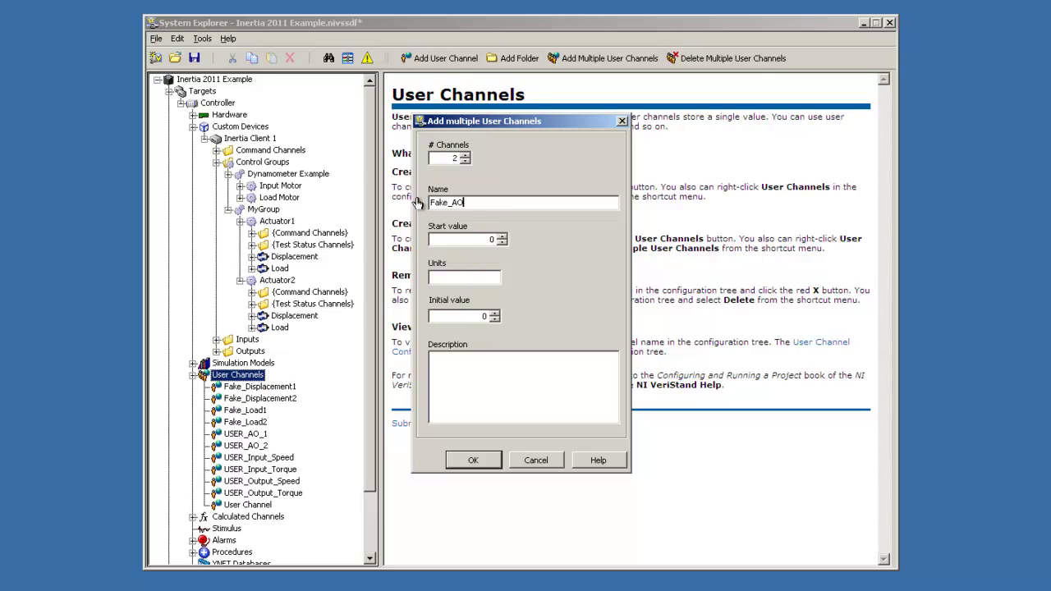
click(502, 236)
click(474, 461)
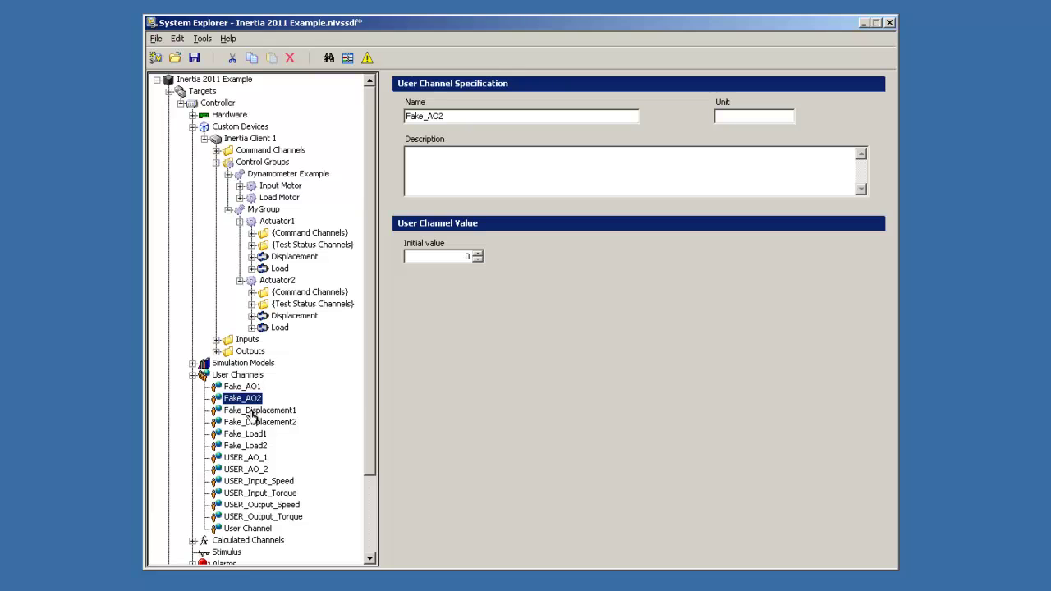
Step: Set the unit of the Fake_Displacement1 and Fake_Displacement2 user channels to mm
click(255, 411)
click(742, 117)
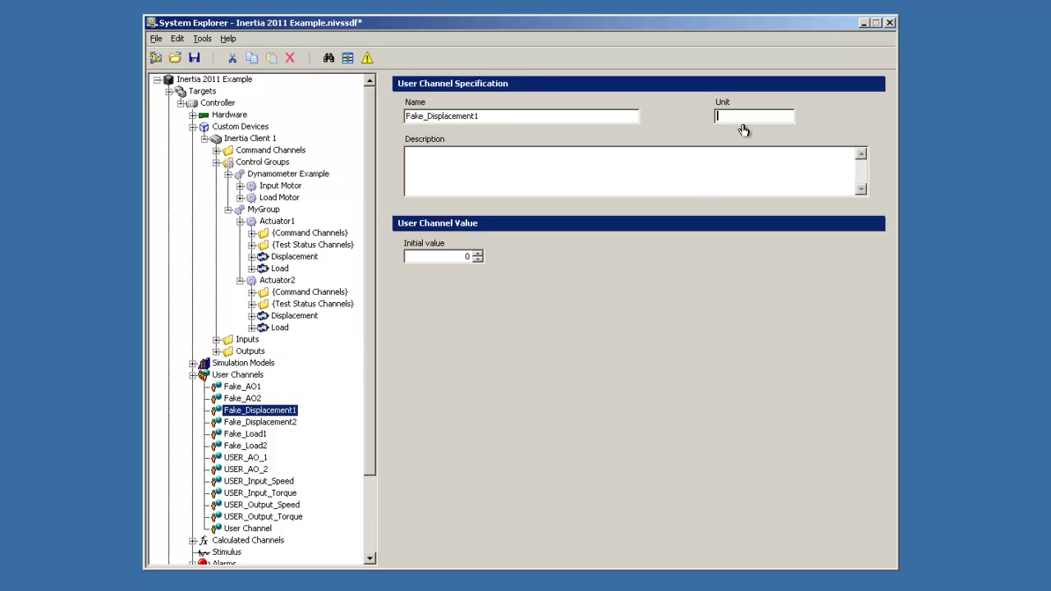
text(mm)
click(287, 421)
click(752, 117)
text(mm)
Step: Set the unit of the Fake_Load1 and Fake_Load2 user channels to N
click(256, 437)
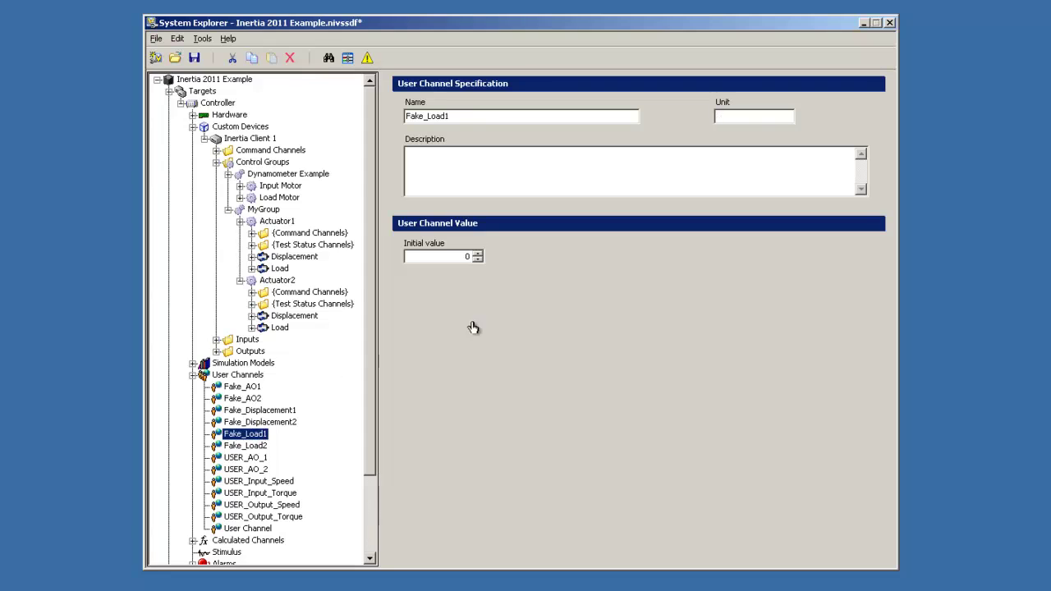
click(728, 116)
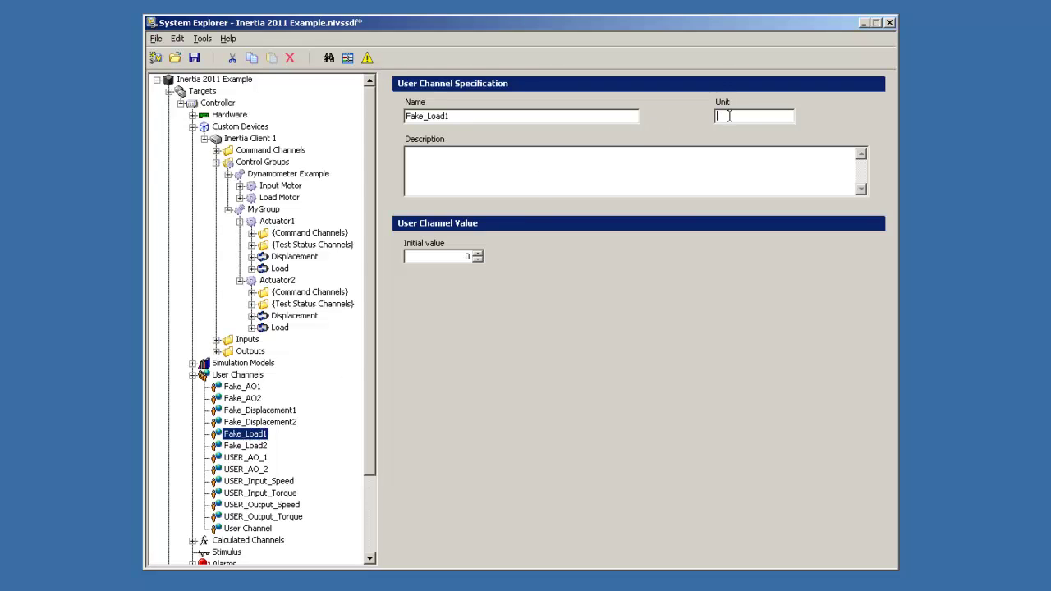
text(N)
click(246, 446)
click(724, 117)
text(N)
click(713, 162)
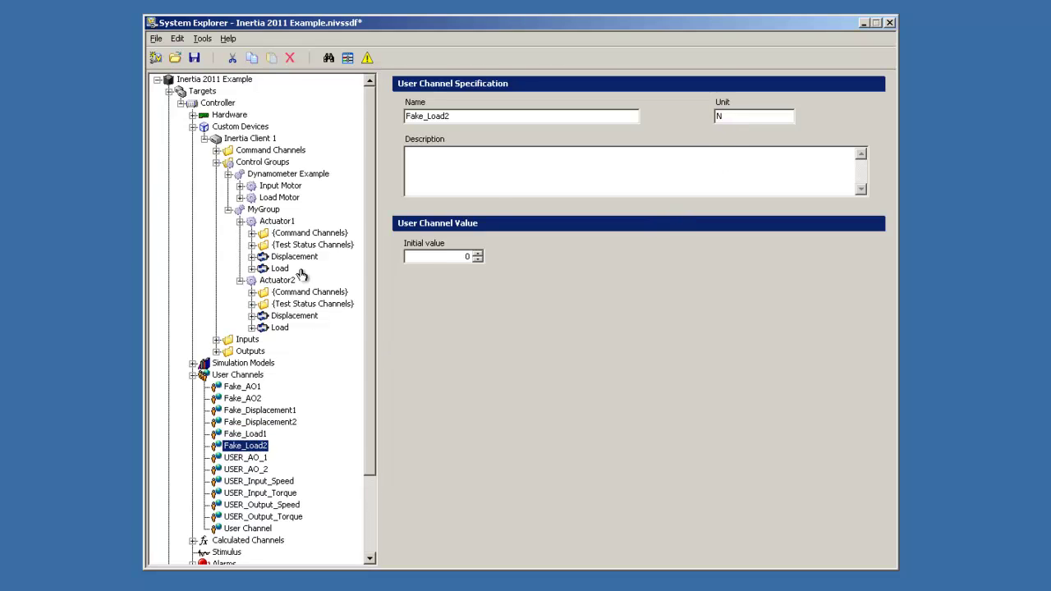
Step: Map the feedback of Actuator1's Displacement control mode to the Fake_Displacement1 user channel
click(284, 260)
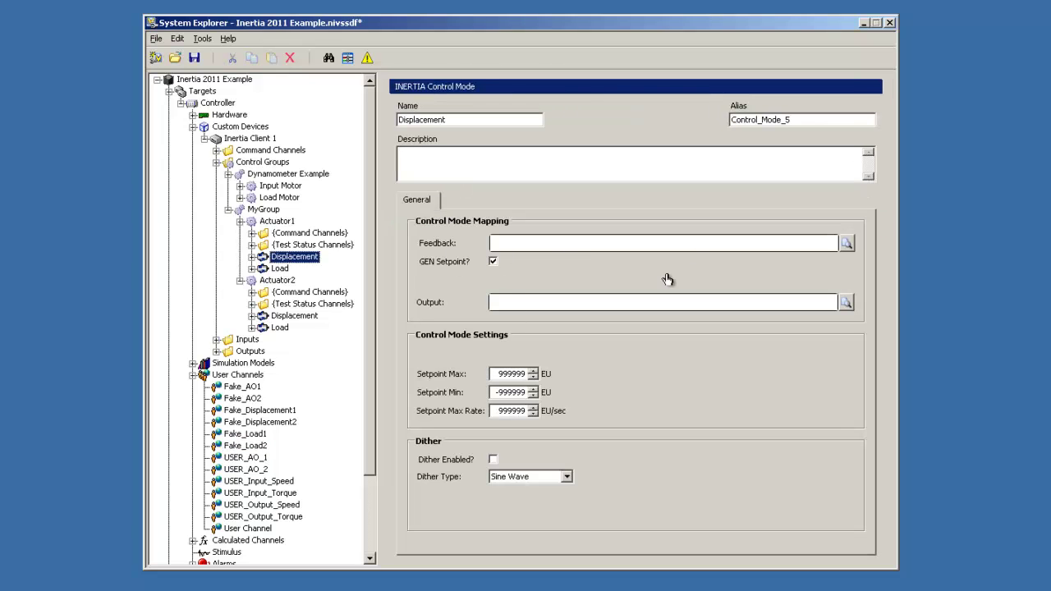
click(846, 243)
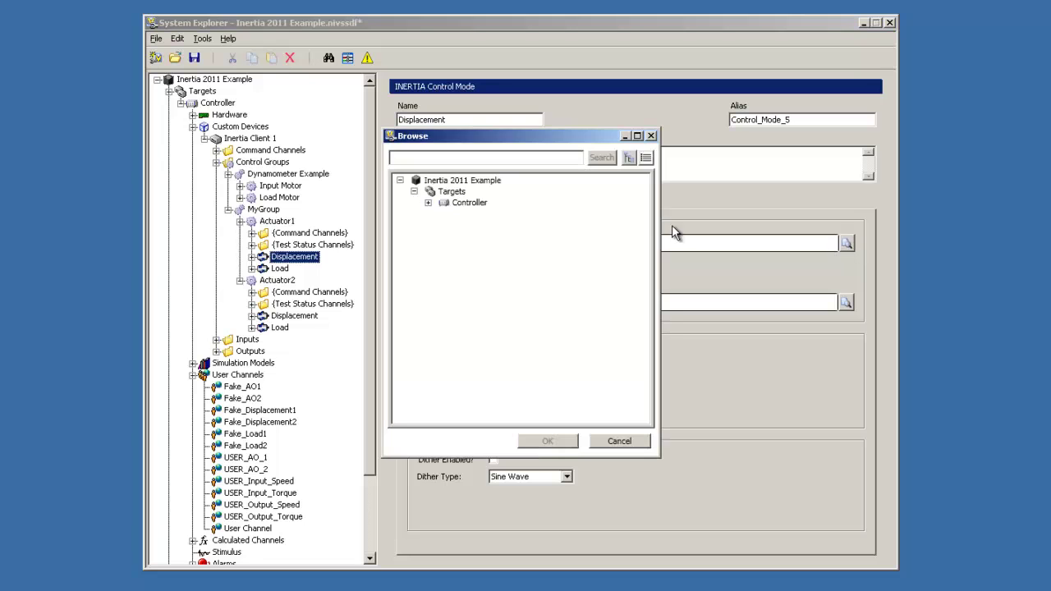
click(428, 203)
click(442, 225)
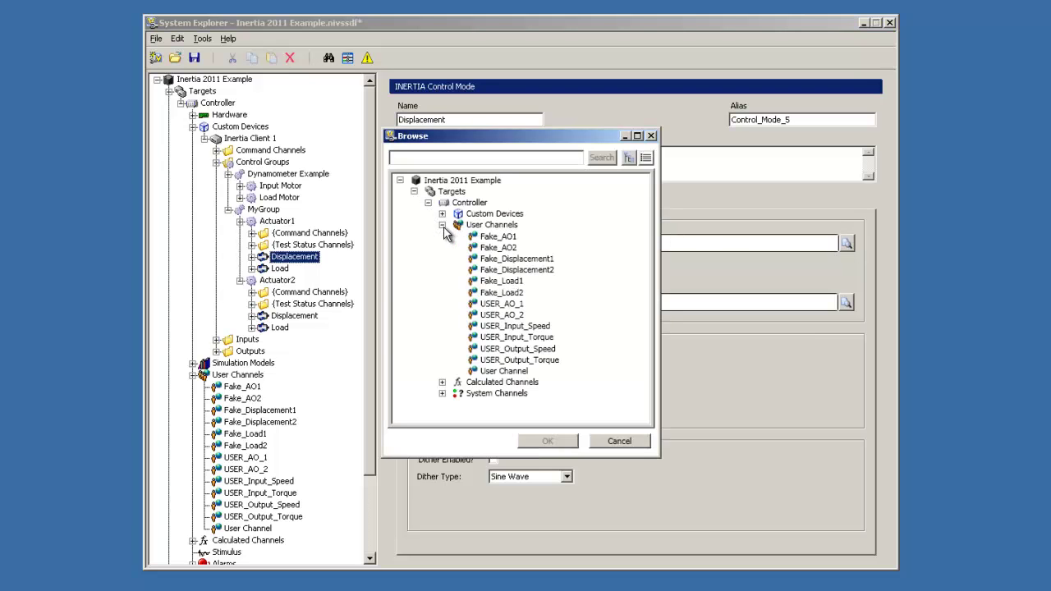
click(497, 259)
click(541, 441)
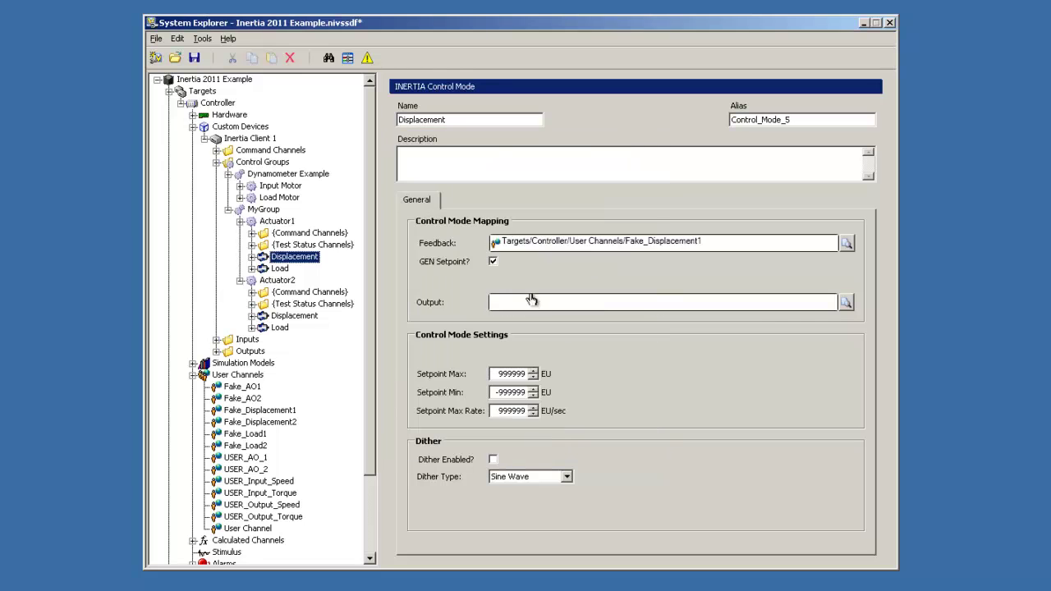
Step: Map the output of Actuator1's Displacement control mode to the Fake_AO1 user channel and check the available dither types
click(846, 303)
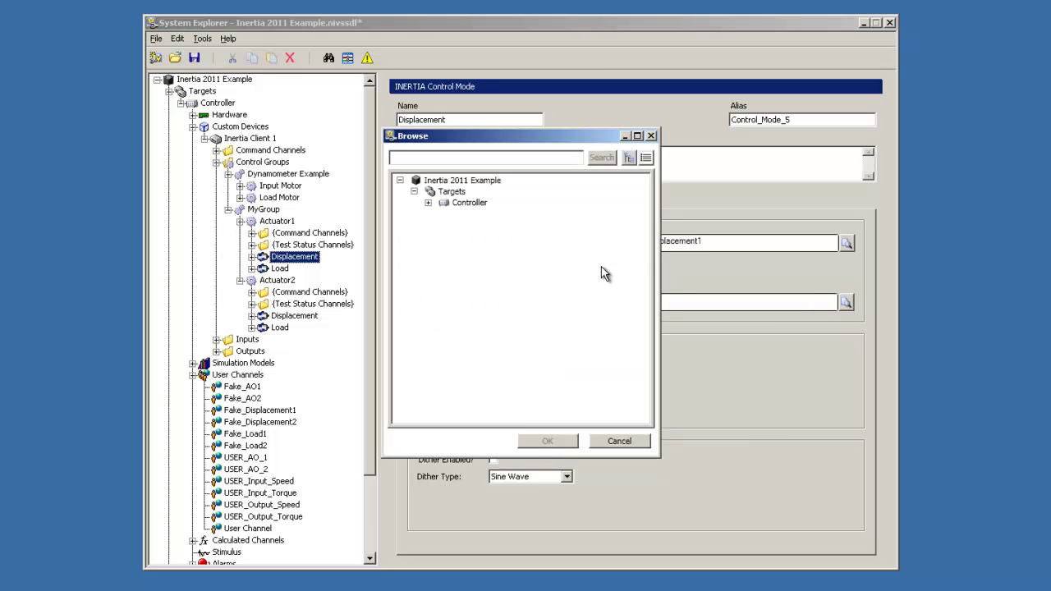
click(428, 203)
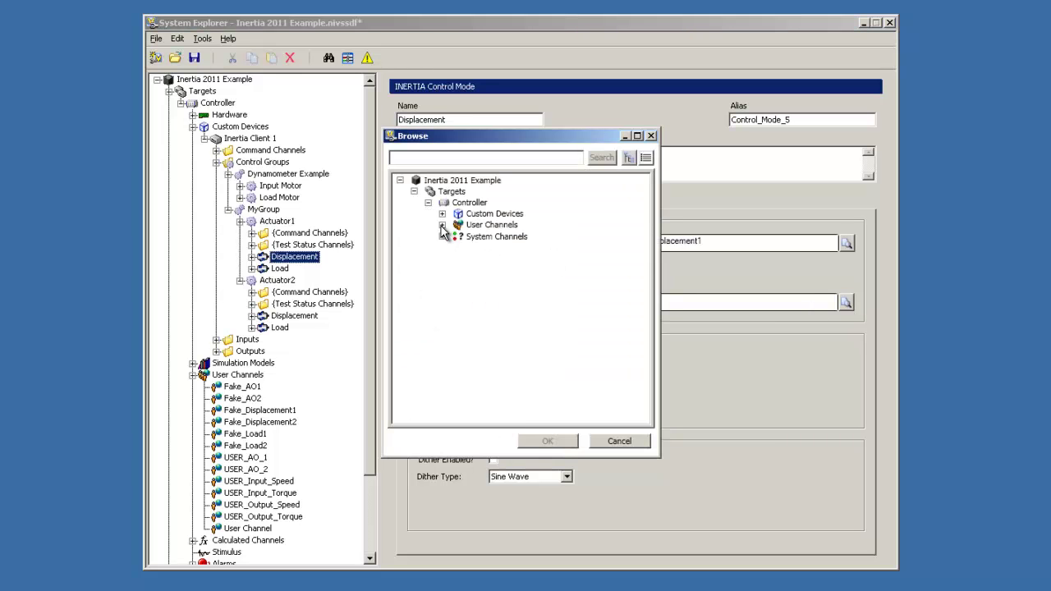
click(442, 224)
click(498, 237)
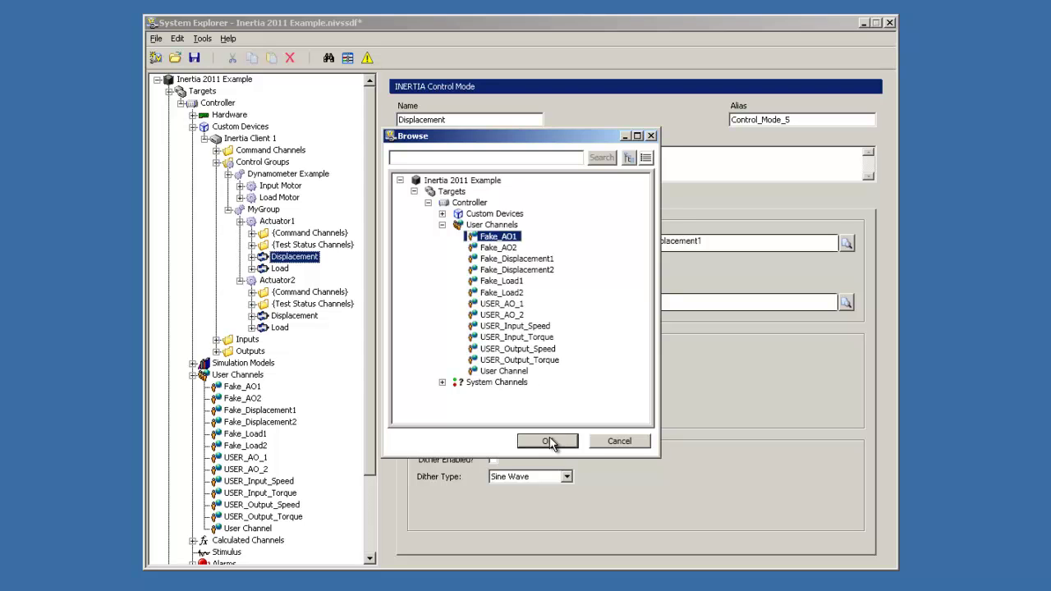
click(548, 443)
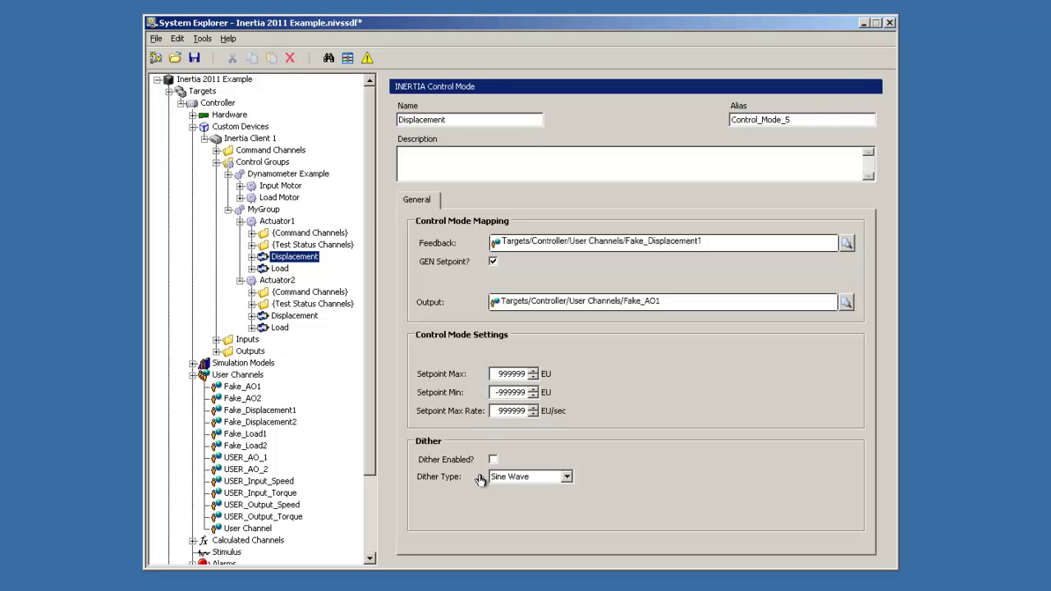
click(527, 478)
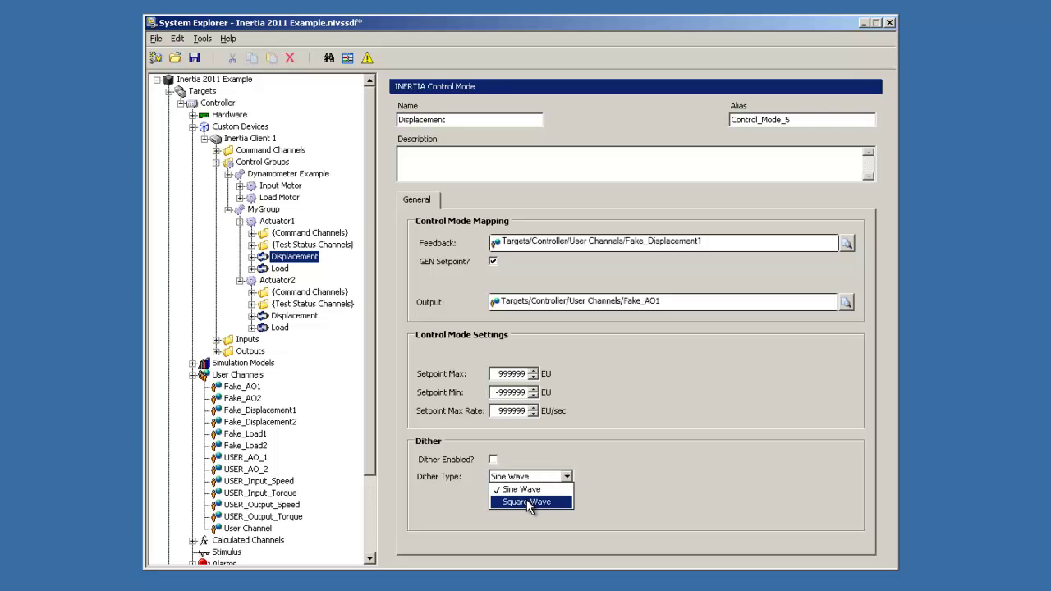
click(532, 457)
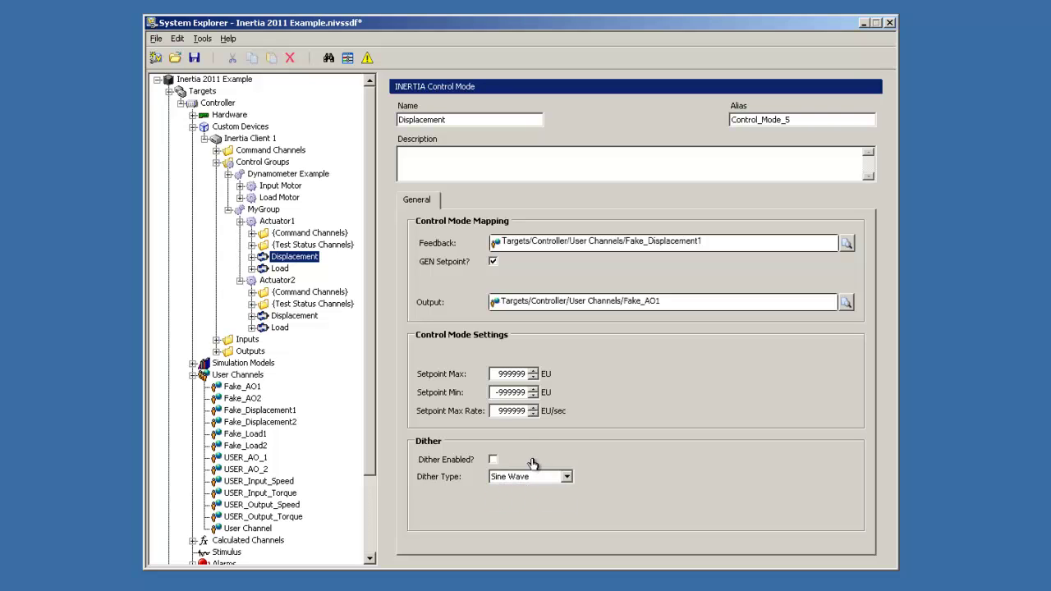
Step: Map the feedback of Actuator1's Load control mode to the Fake_Load1 user channel
click(280, 269)
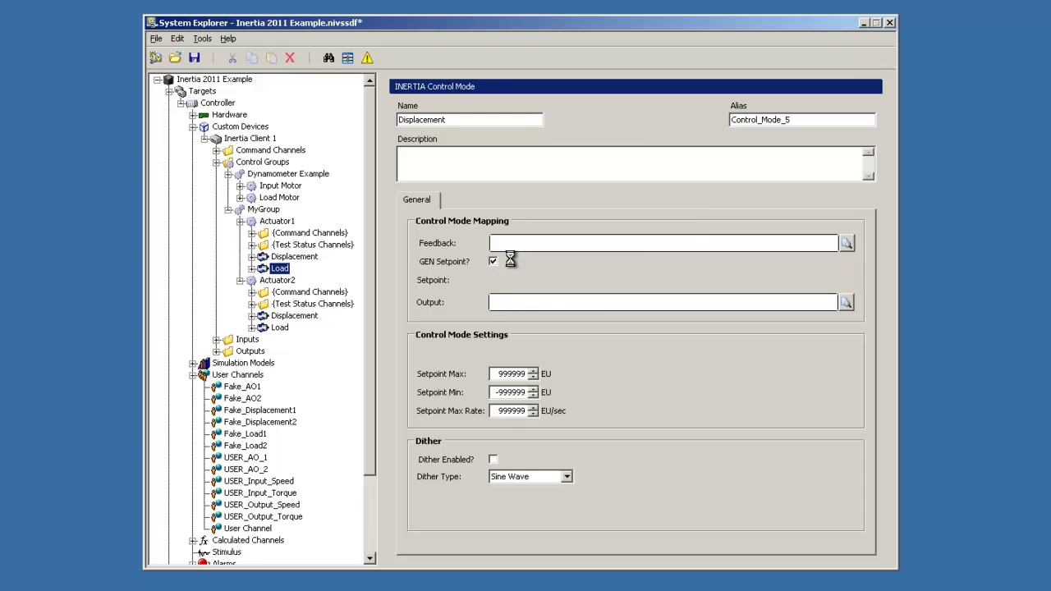
click(845, 244)
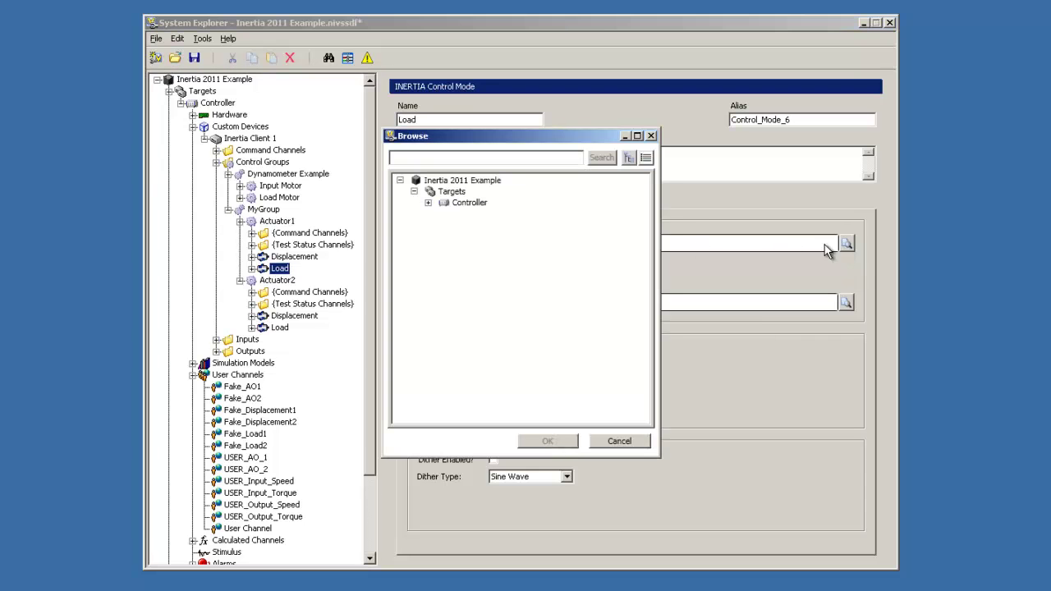
click(428, 202)
click(442, 224)
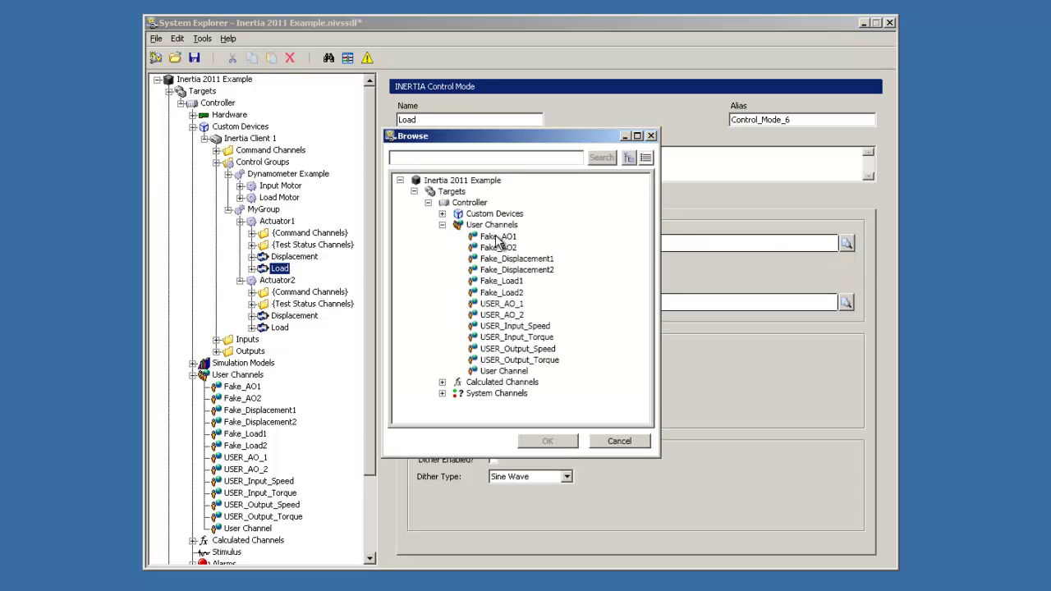
click(502, 281)
click(532, 443)
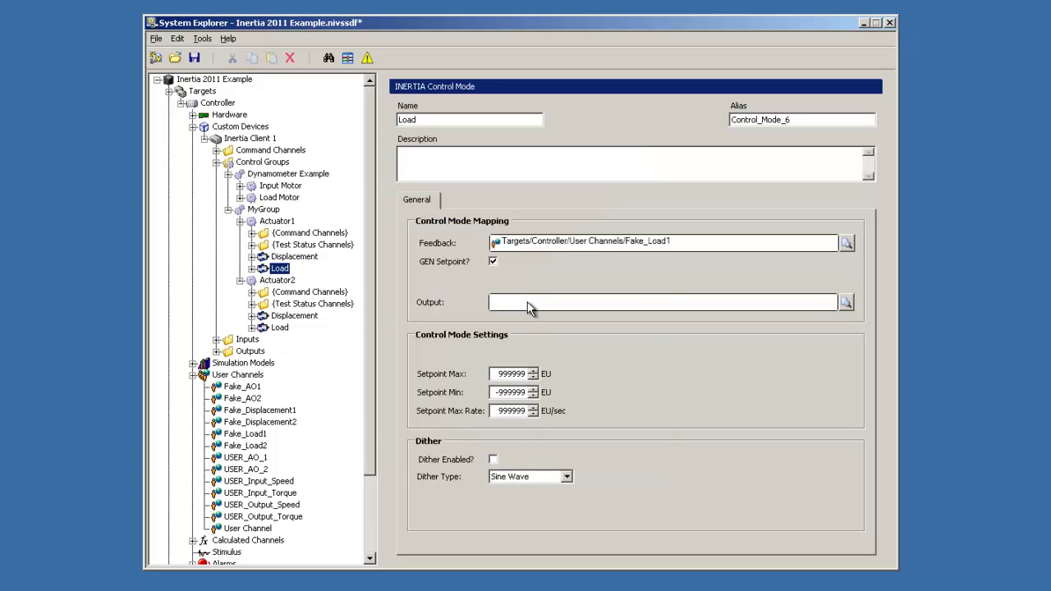
Step: Map the output of Actuator1's Load control mode to the Fake_AO1 user channel
click(845, 302)
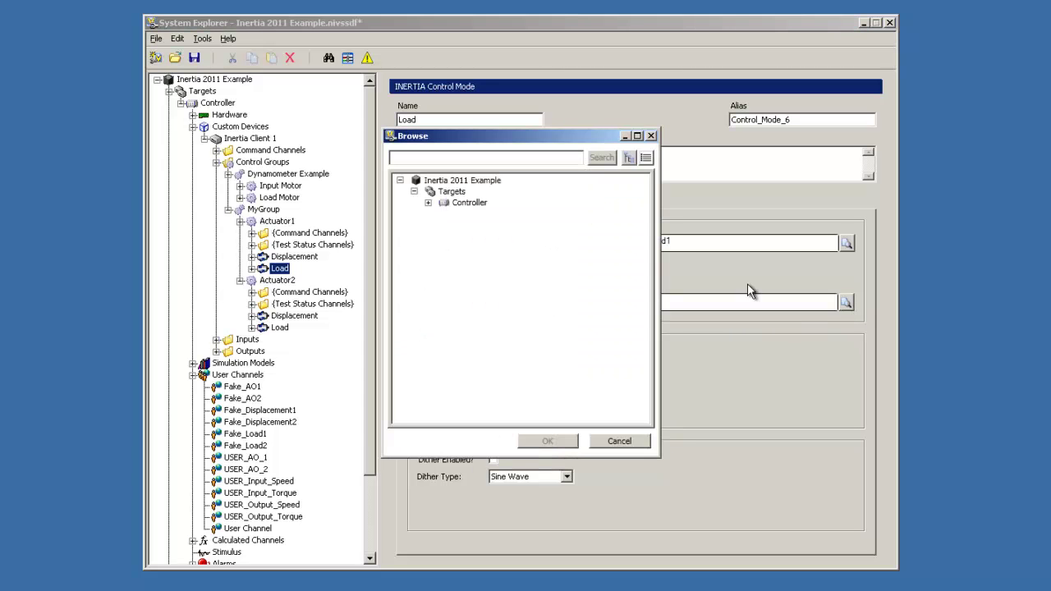
click(428, 203)
click(442, 224)
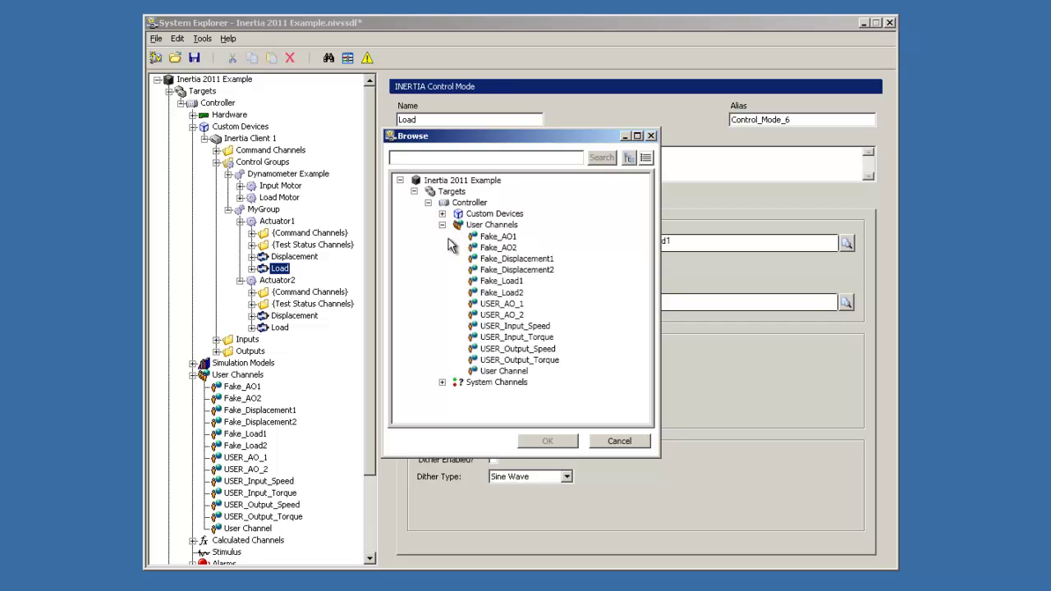
click(492, 237)
click(547, 442)
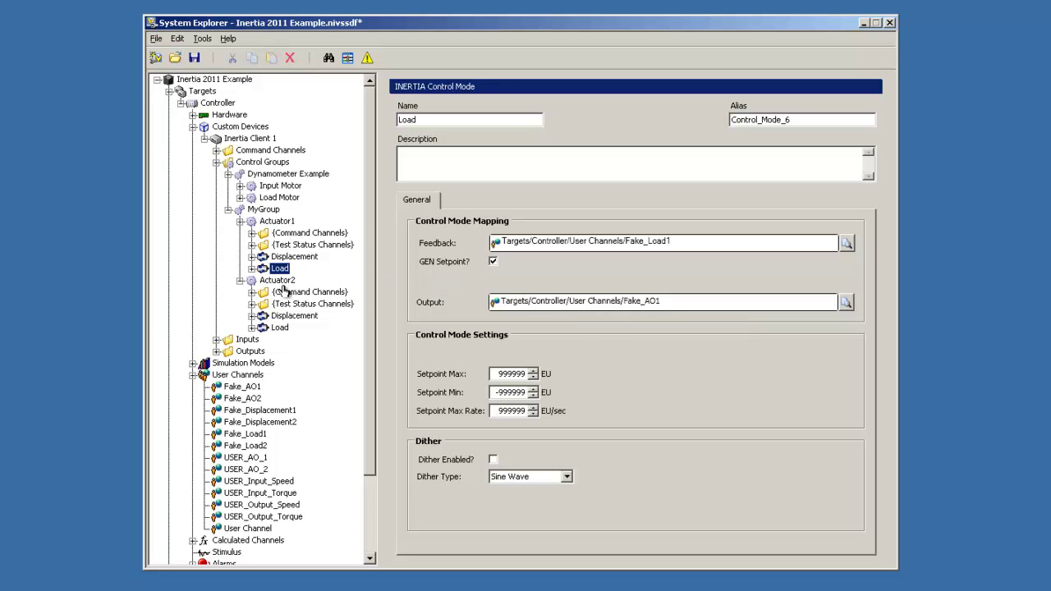
Step: Map the feedback of Actuator2's Displacement control mode to the Fake_Displacement2 user channel
click(284, 316)
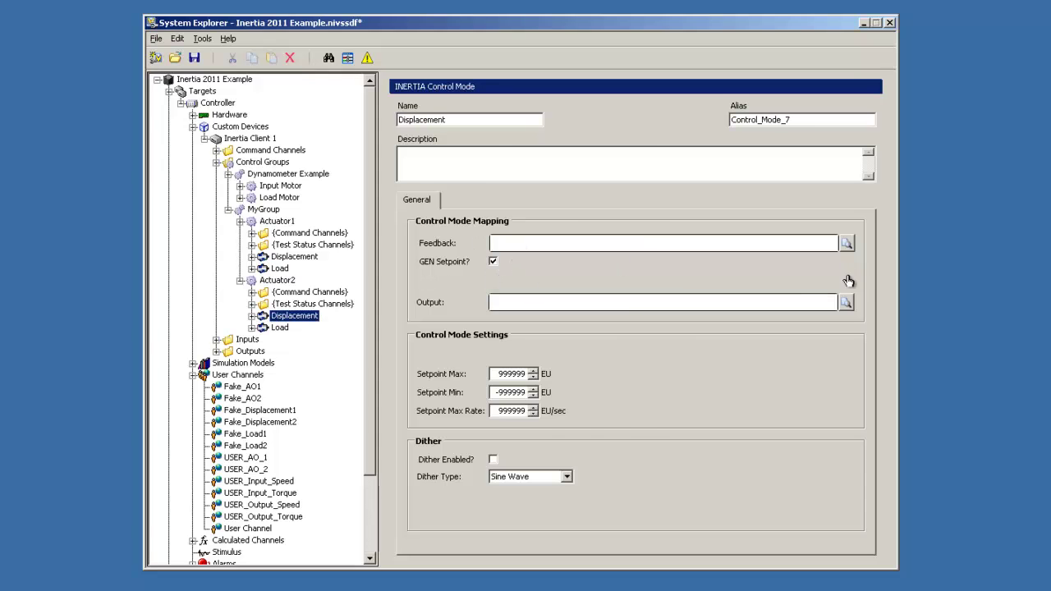
click(845, 244)
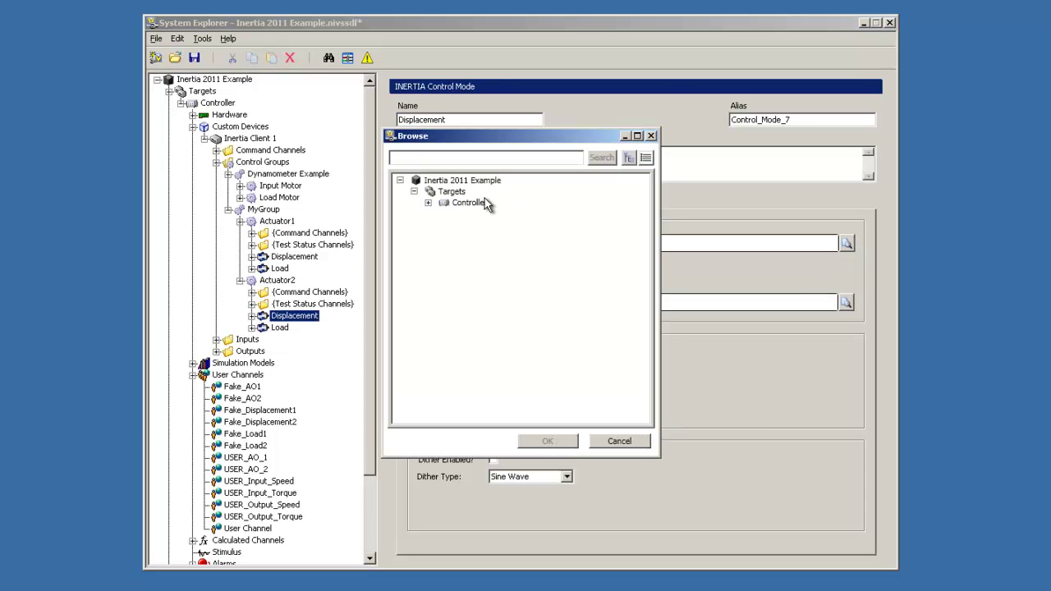
click(428, 202)
click(441, 225)
click(507, 271)
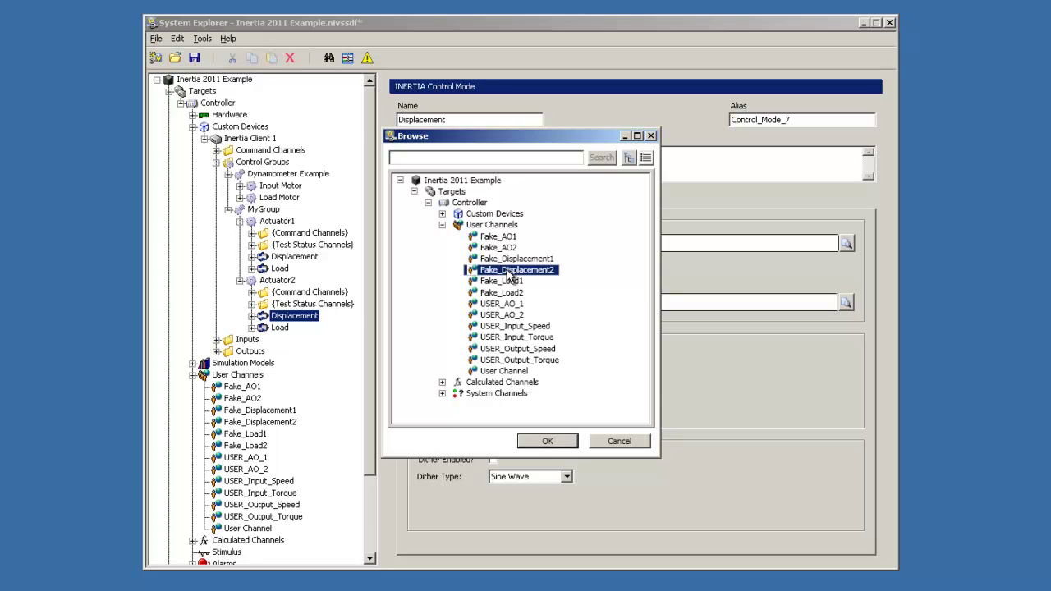
click(543, 442)
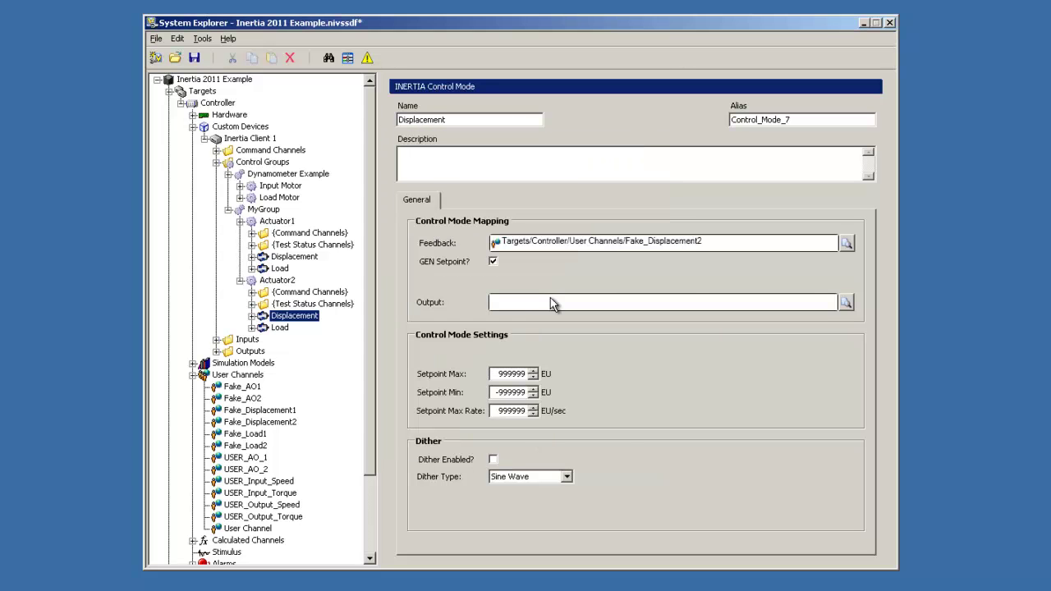
Step: Map the output of Actuator2's Displacement control mode to the Fake_AO2 user channel
click(846, 303)
click(428, 203)
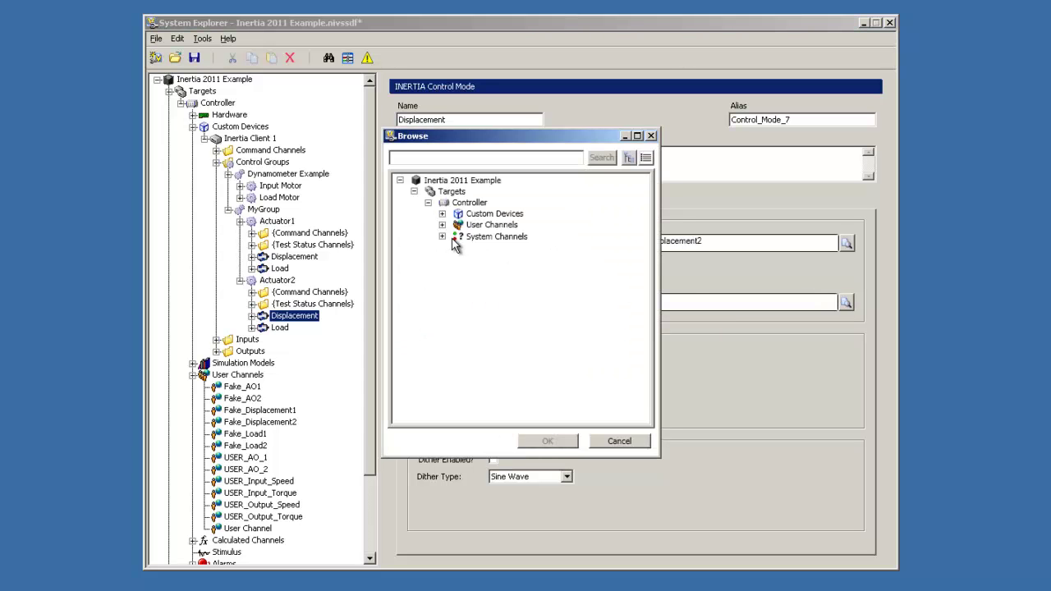
click(442, 225)
click(506, 248)
click(545, 440)
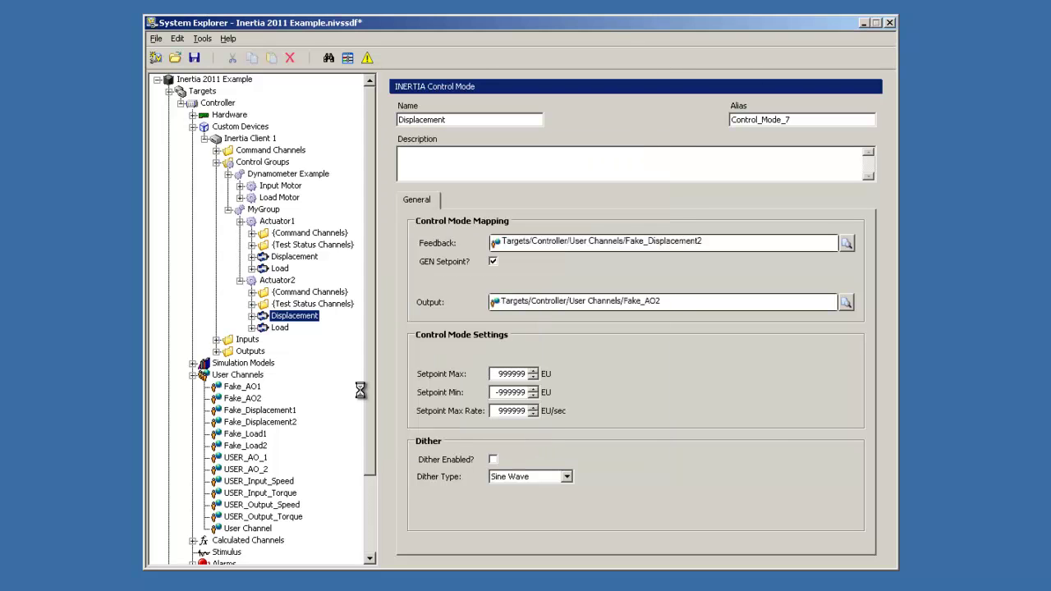
Step: Map the feedback of Actuator2's Load control mode to the Fake_Load2 user channel
click(279, 327)
click(845, 244)
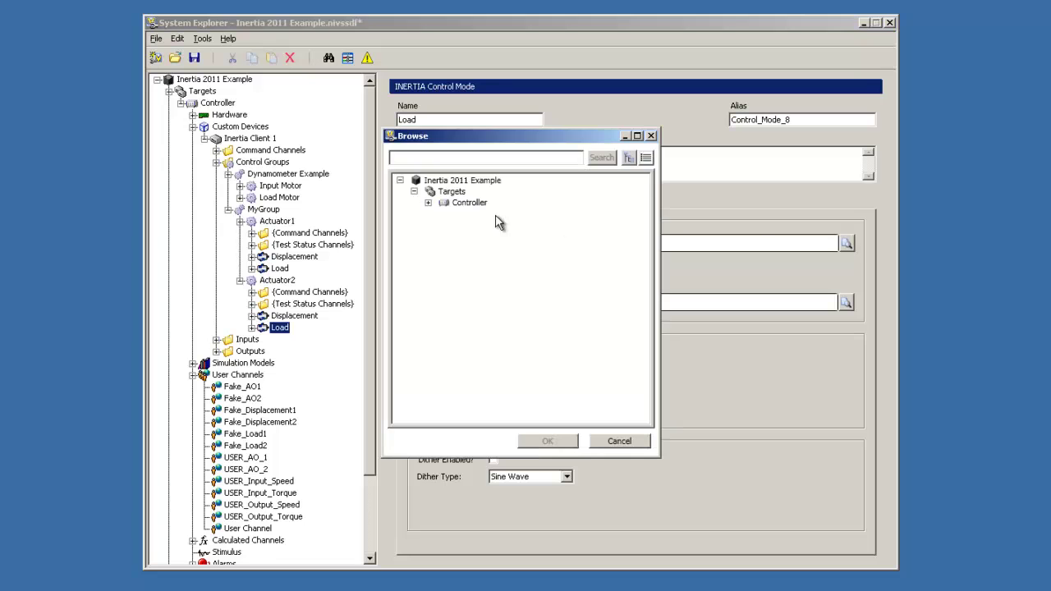
click(428, 203)
click(441, 225)
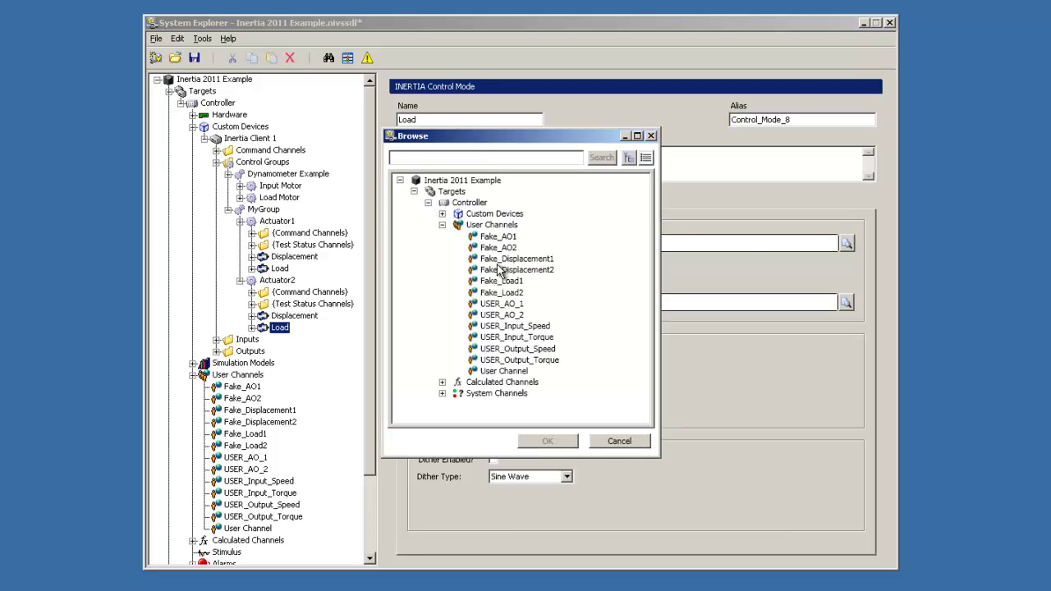
click(504, 293)
click(543, 440)
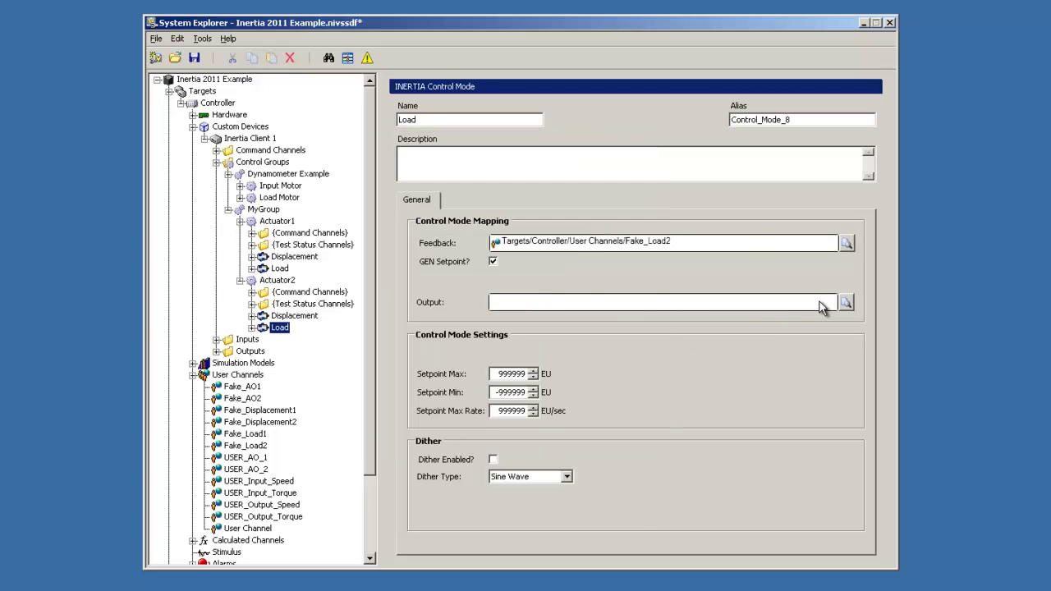
Step: Map the output of Actuator2's Load control mode to the Fake_AO2 user channel
click(845, 302)
click(427, 202)
click(442, 214)
click(455, 225)
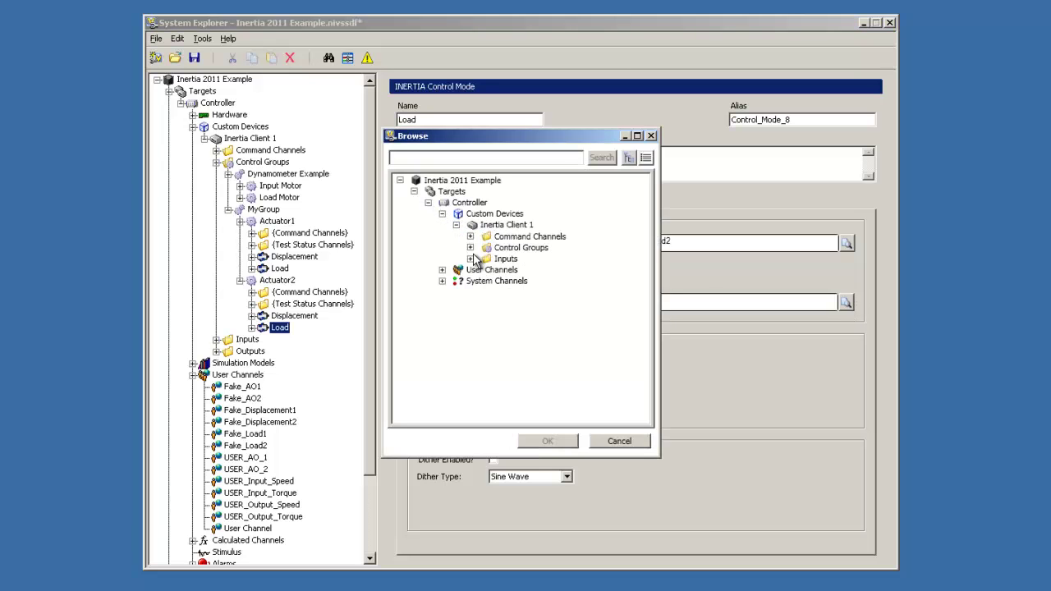
click(471, 247)
click(442, 292)
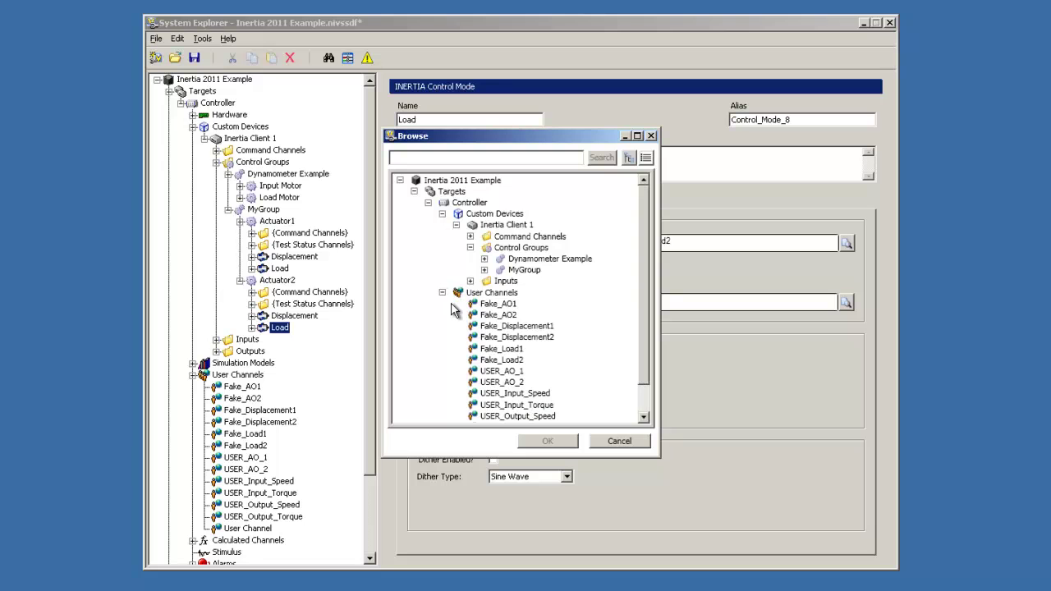
click(509, 315)
click(534, 443)
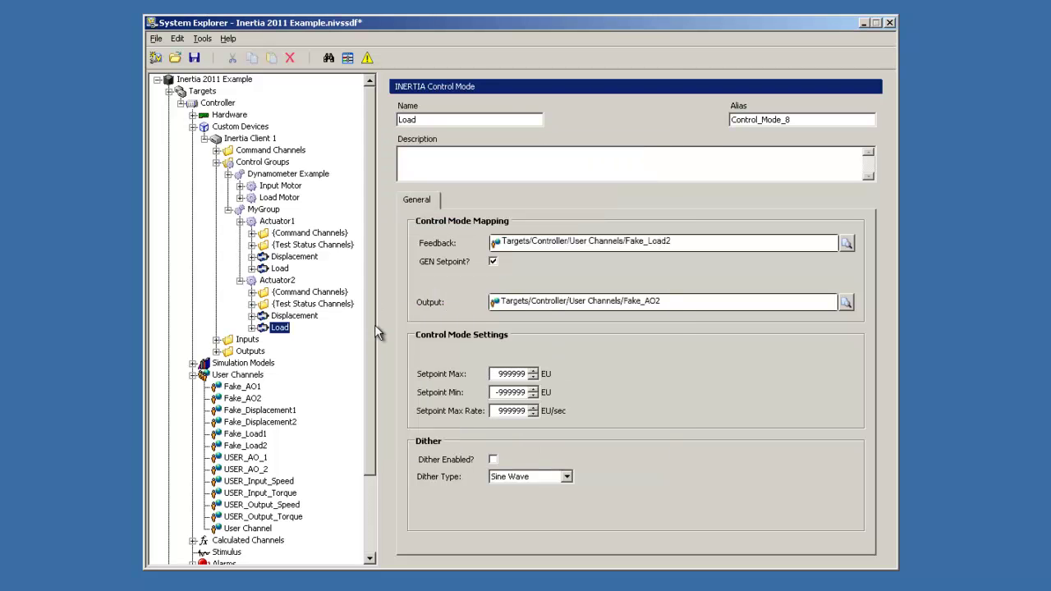
Step: Review the MyGroup control group and its Actuator1 and Actuator2 control objects
click(265, 210)
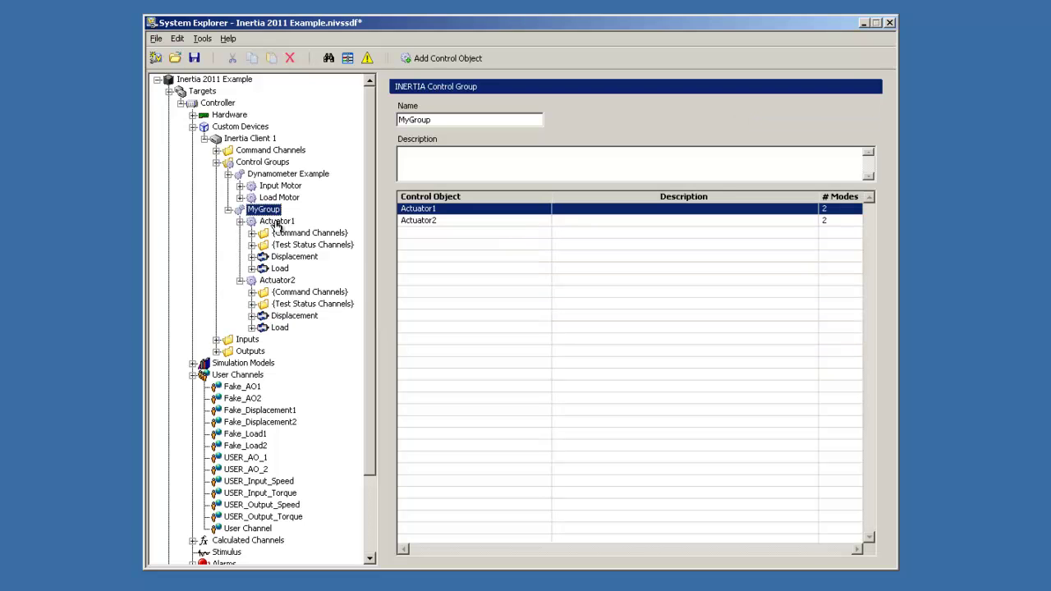
click(275, 222)
click(276, 282)
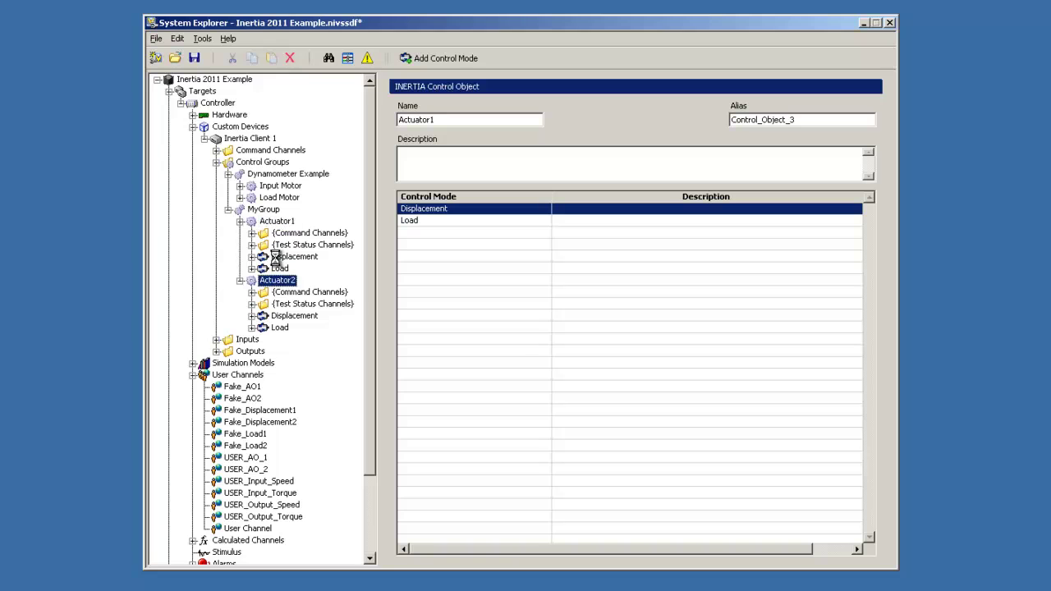